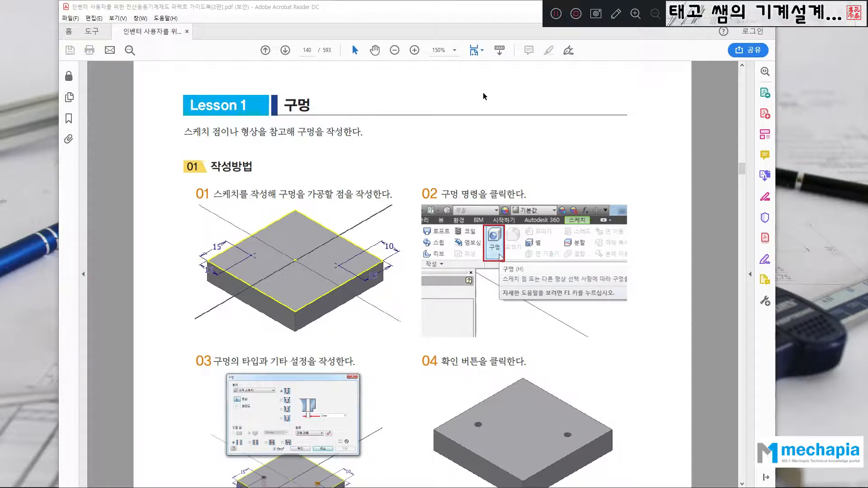
# - Read the hole placement methods, starting with the from-sketch option (시작 스케치), in the guidebook's hole lesson
pyautogui.scroll(-10, 483, 95)
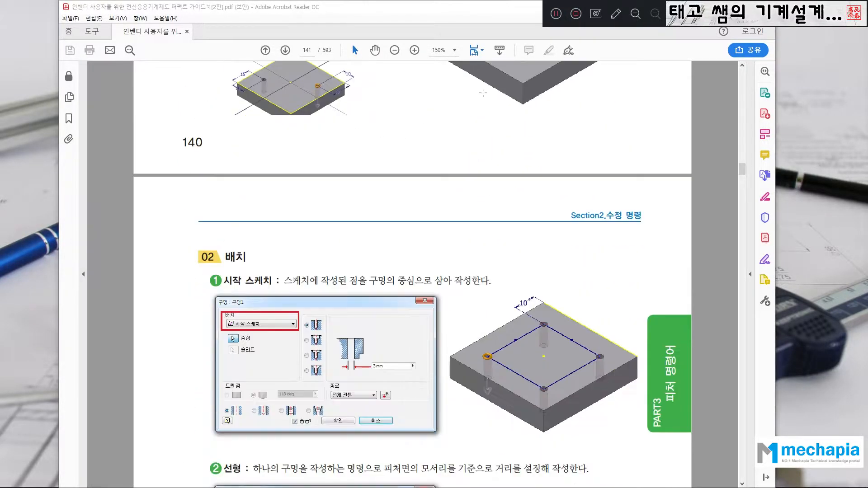
pyautogui.scroll(-3, 483, 160)
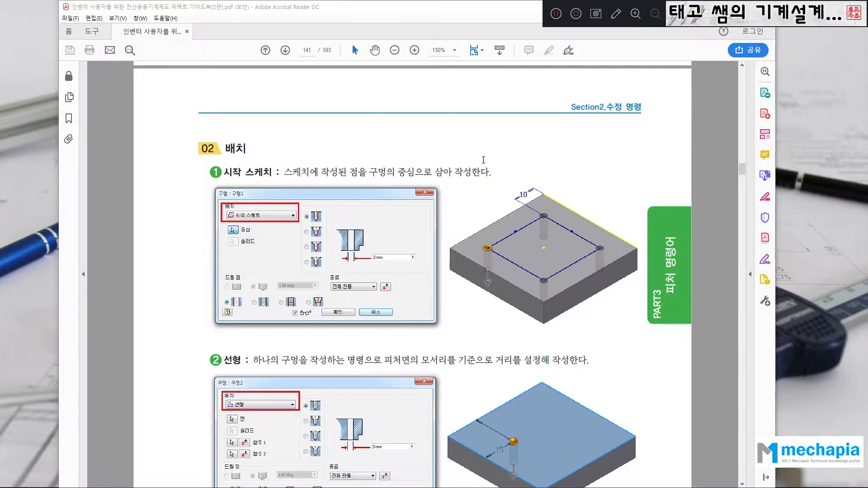
pyautogui.scroll(-2, 483, 160)
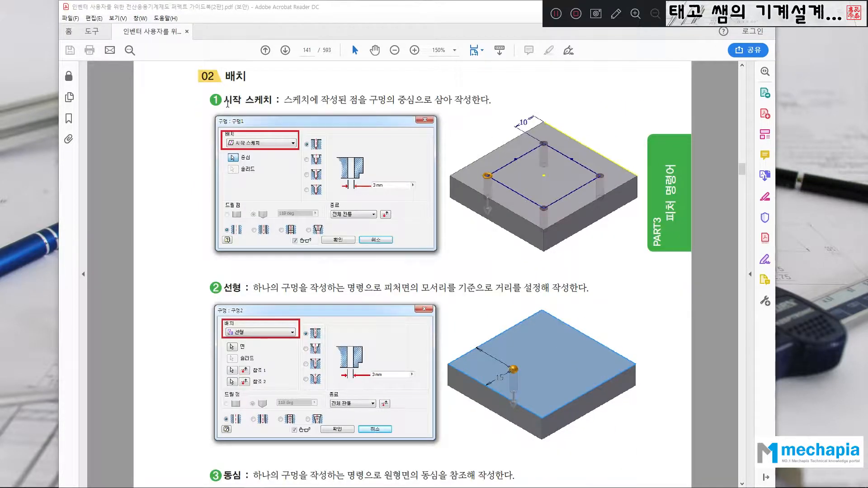
pyautogui.moveTo(224, 100); pyautogui.dragTo(272, 100)
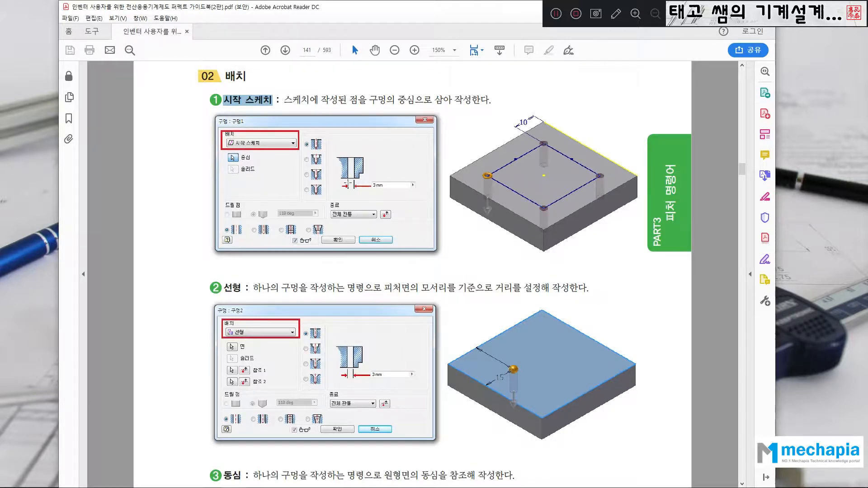
pyautogui.scroll(-5, 397, 196)
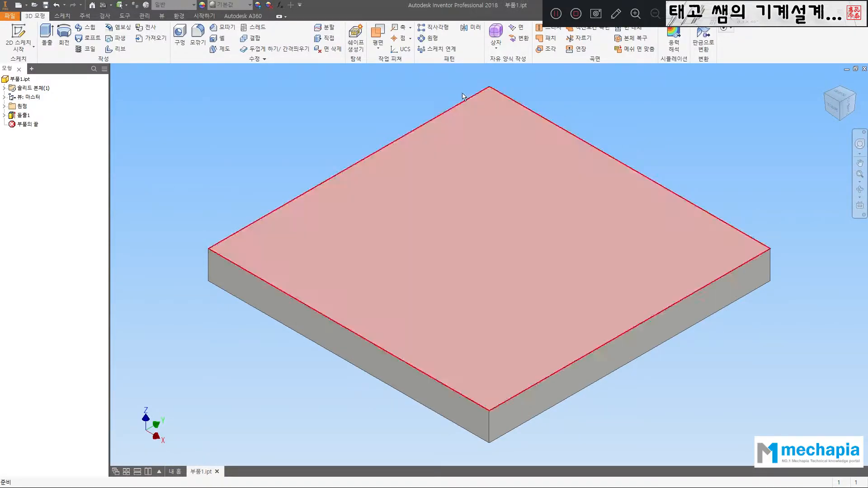
# - In Inventor, start a Hole with linear placement (선형) and position it on the plate's top face
pyautogui.click(4, 116)
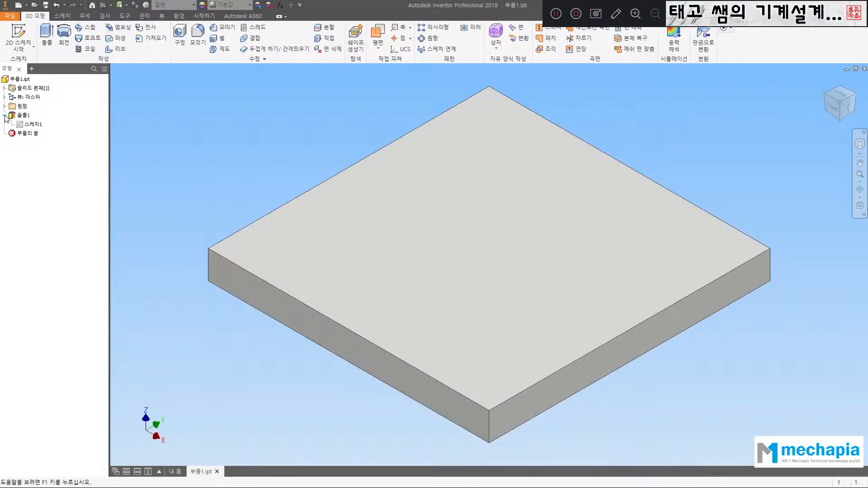
pyautogui.click(4, 115)
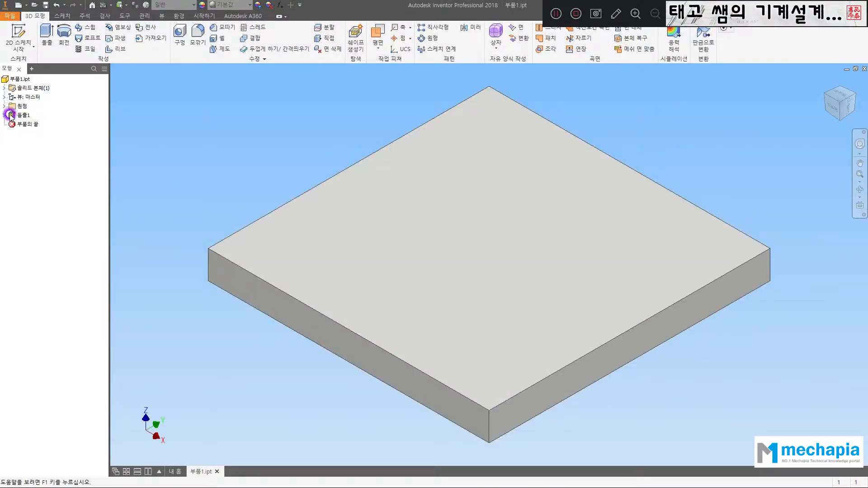
pyautogui.click(181, 35)
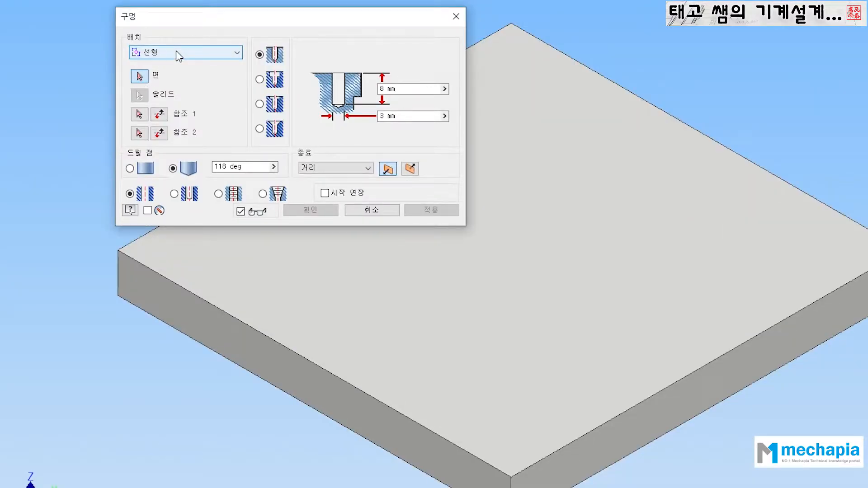
pyautogui.click(178, 54)
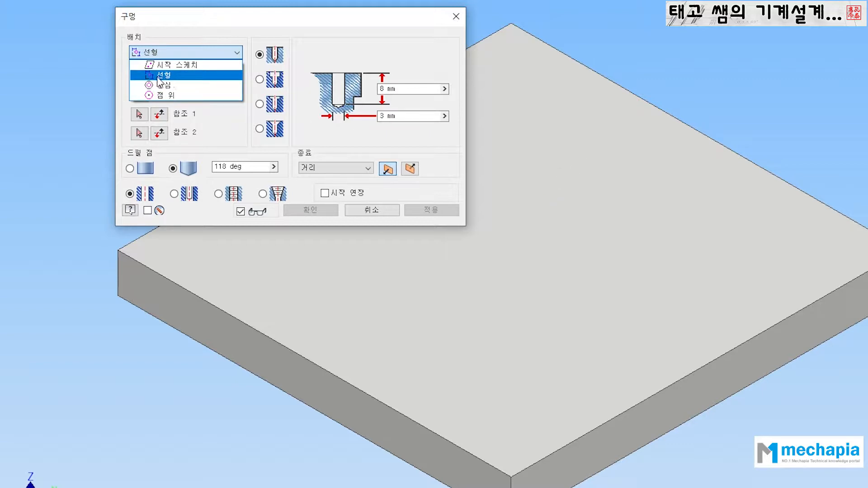
pyautogui.click(194, 21)
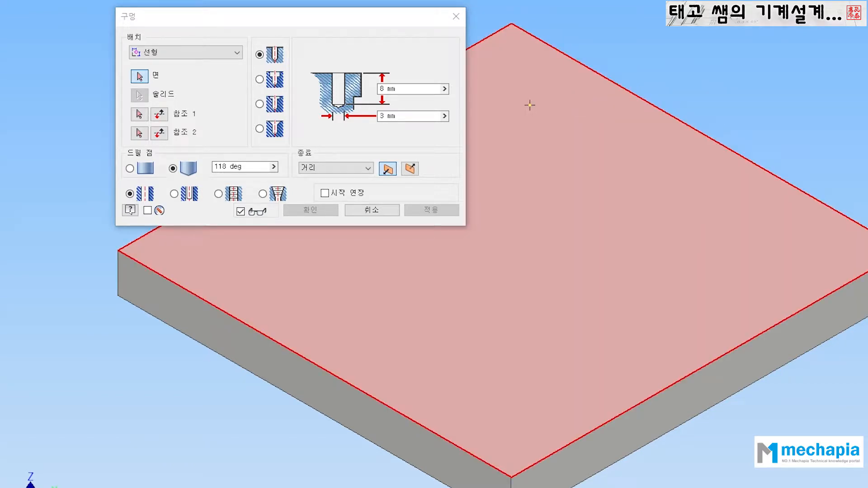
pyautogui.click(533, 106)
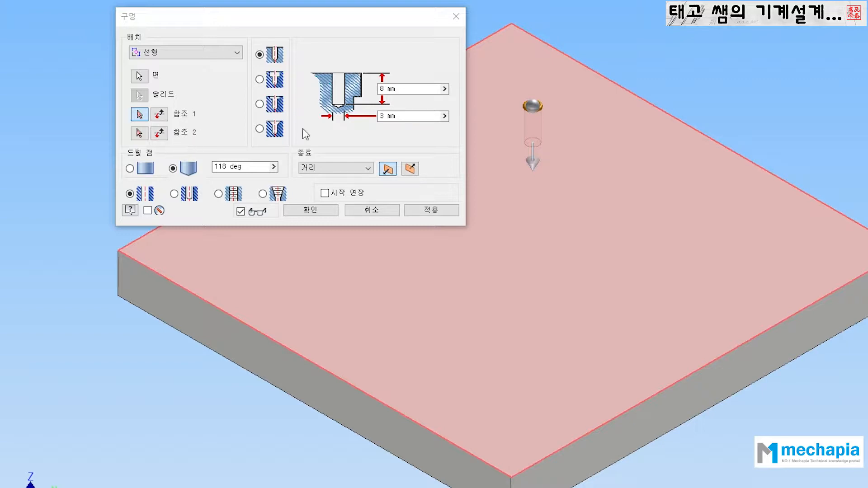
# - Reference the hole centre to the plate's rear right edge at a distance of 10 mm
pyautogui.scroll(3, 562, 86)
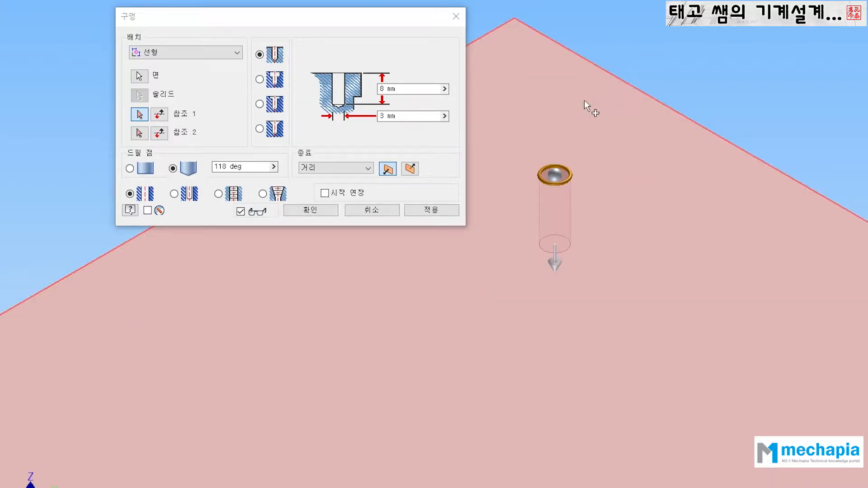
pyautogui.moveTo(584, 99); pyautogui.dragTo(661, 111, button='middle')
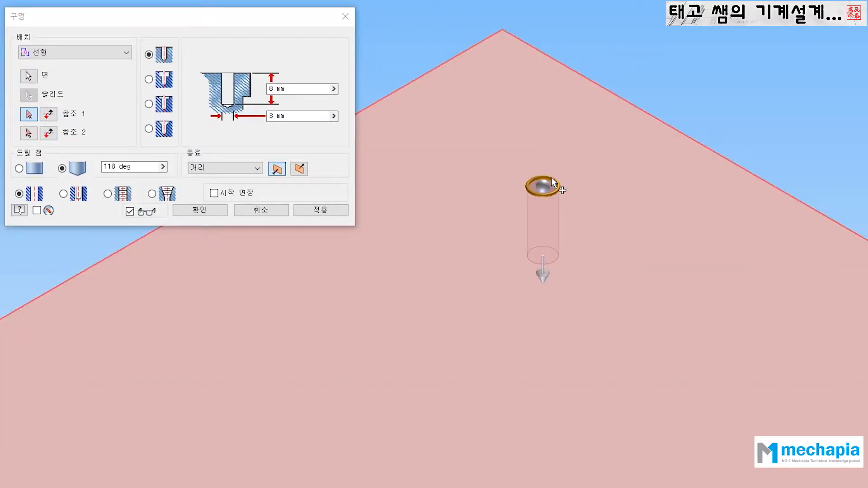
pyautogui.click(637, 107)
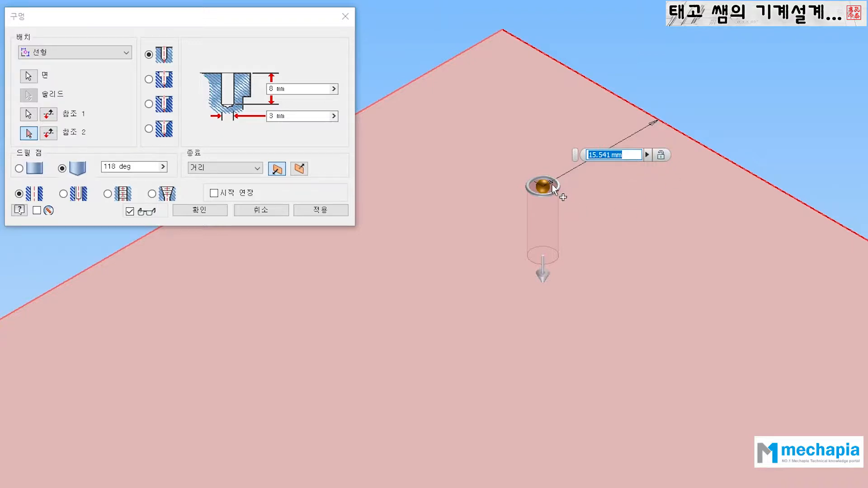
pyautogui.scroll(-3, 550, 186)
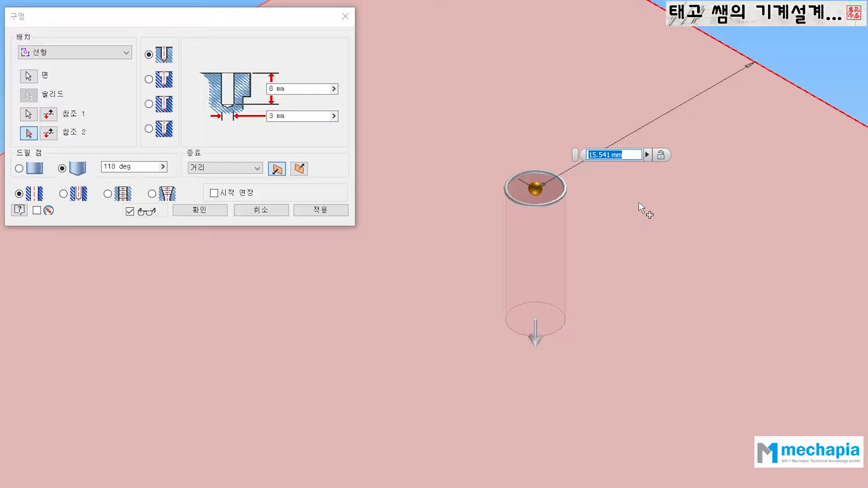
pyautogui.write('15')
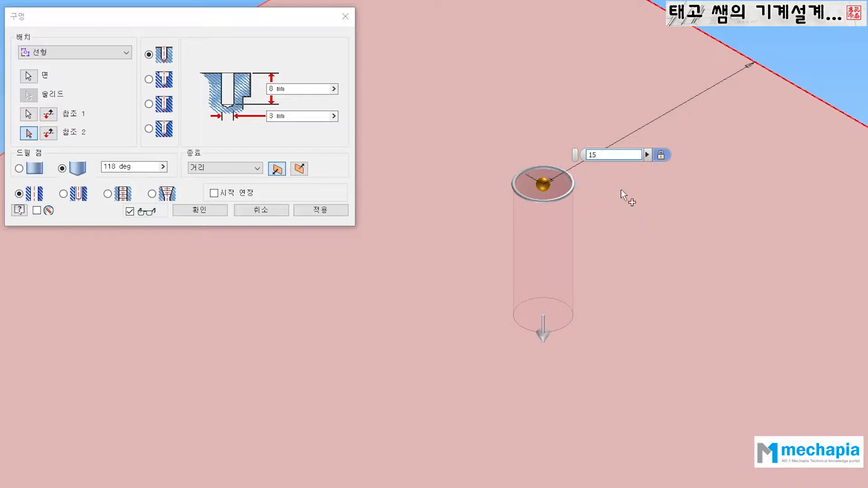
pyautogui.press('BackSpace')
pyautogui.press('BackSpace')
pyautogui.write('10')
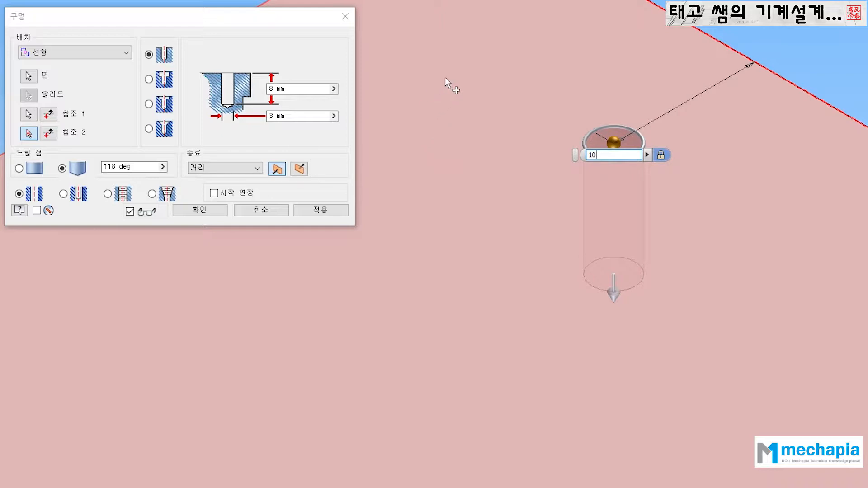
# - Reference the hole centre 15 mm from the plate's rear left edge and set the hole diameter to 5 mm
pyautogui.keyDown('shift'); pyautogui.moveTo(444, 77); pyautogui.dragTo(525, 172, button='middle'); pyautogui.keyUp('shift')
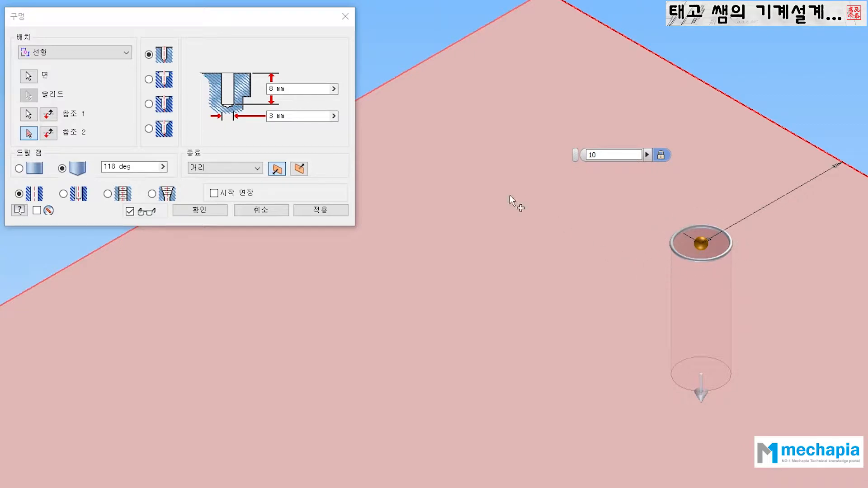
pyautogui.click(412, 69)
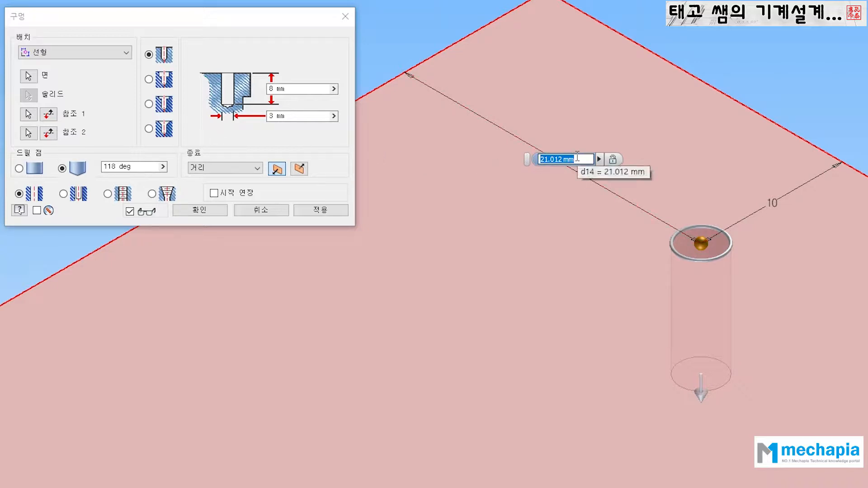
pyautogui.write('15')
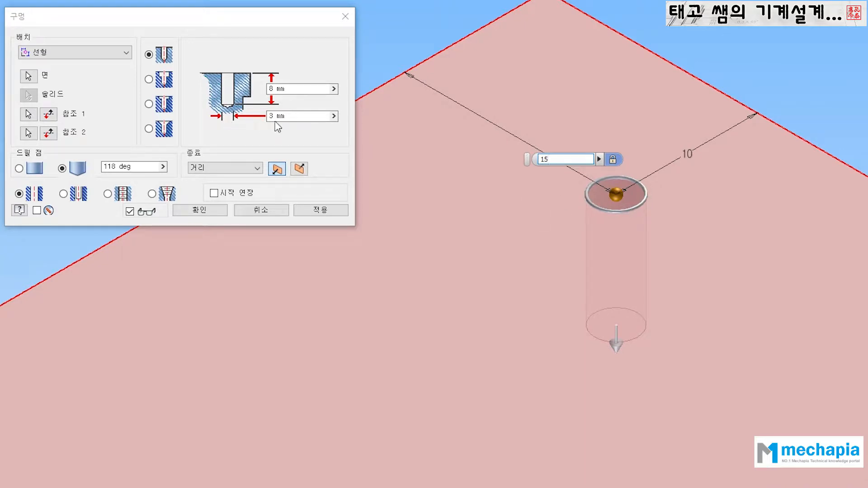
pyautogui.click(291, 116)
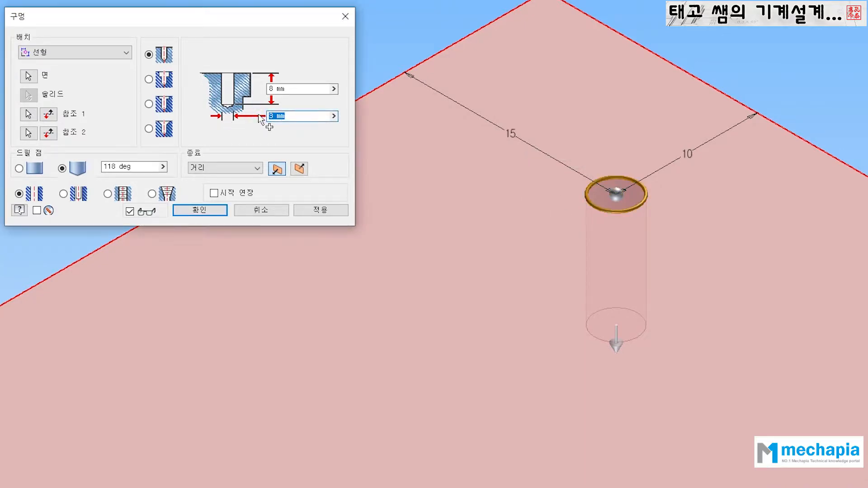
pyautogui.write('5')
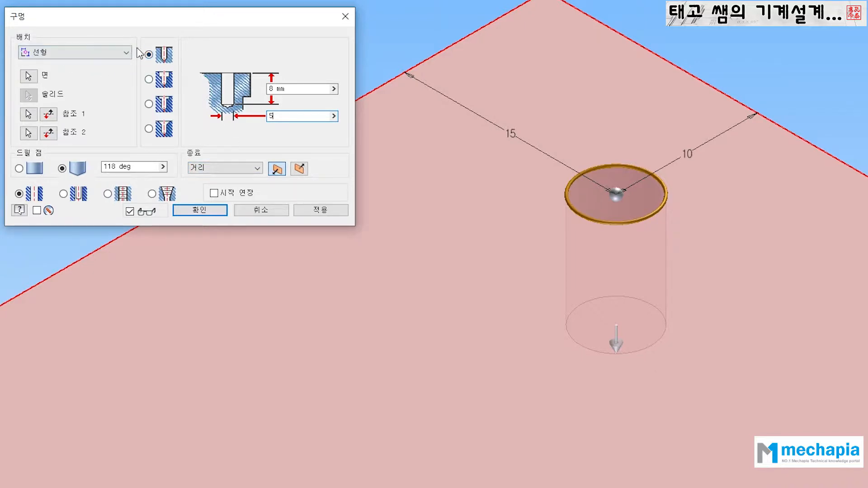
# - Try the through-all termination (전체 관통) for the hole and return to the distance termination (거리)
pyautogui.click(256, 169)
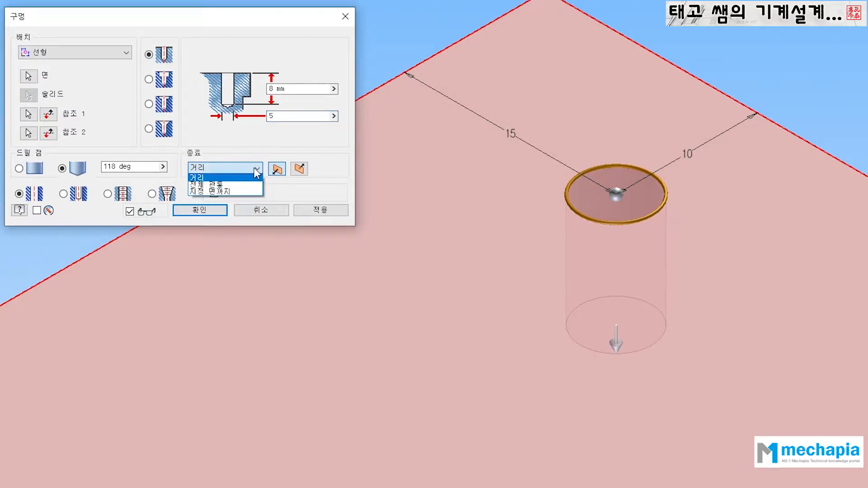
pyautogui.click(239, 185)
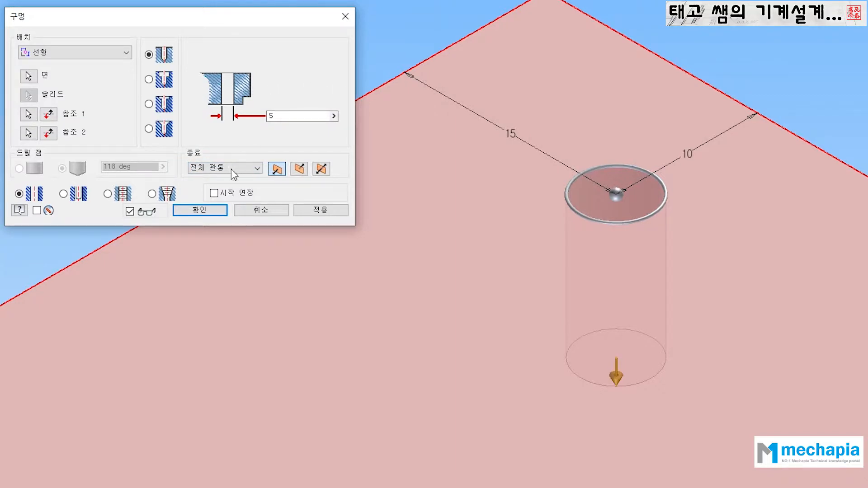
pyautogui.click(255, 167)
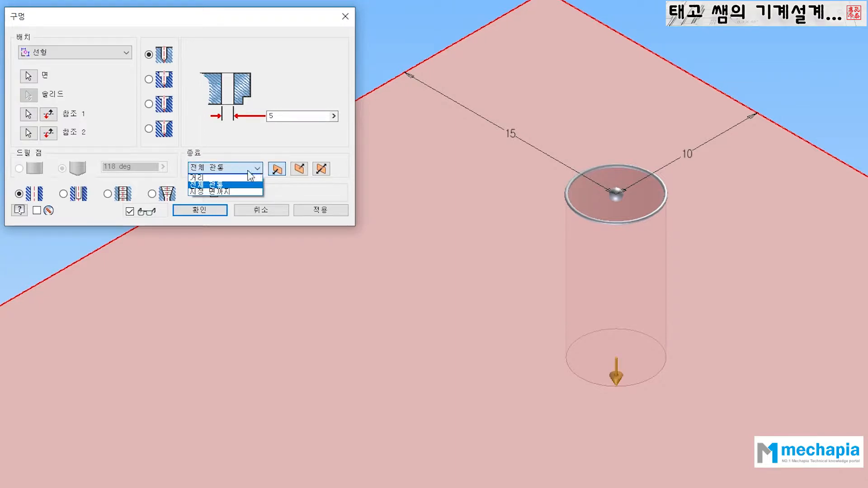
pyautogui.click(200, 178)
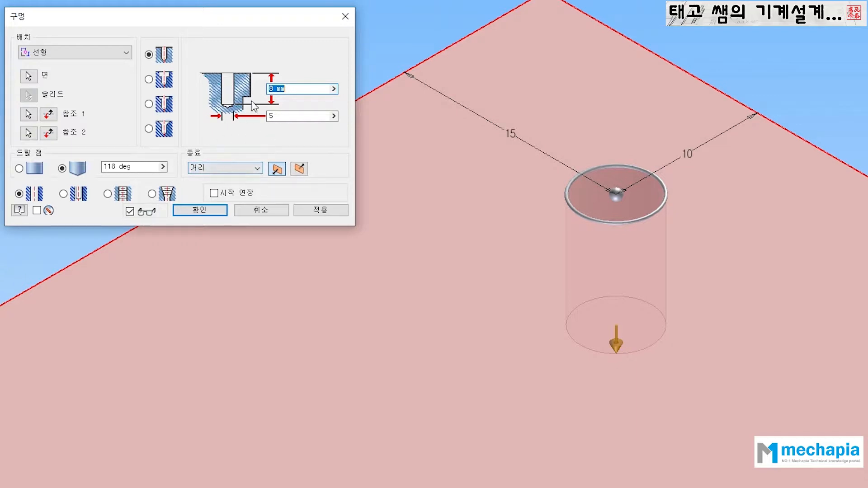
# - Preview the hole in the reversed direction, restore the direction into the plate and create the 8 mm deep hole
pyautogui.click(278, 170)
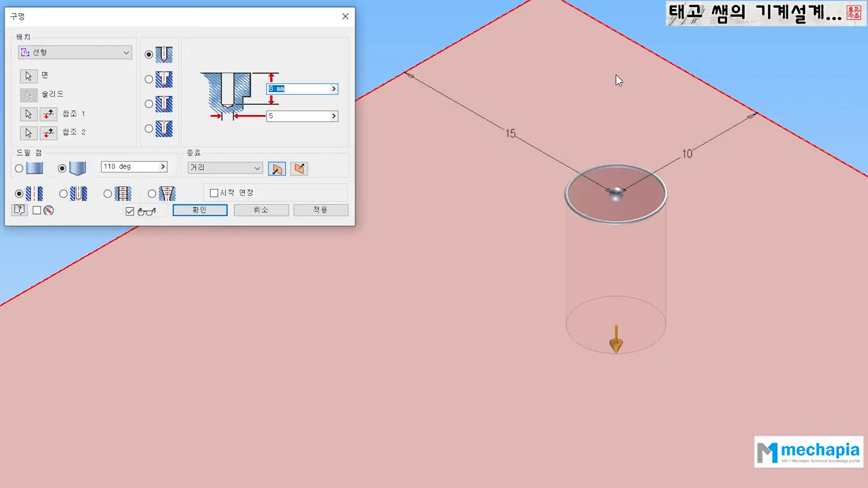
pyautogui.press('F4')
pyautogui.moveTo(469, 248); pyautogui.dragTo(477, 162)
pyautogui.moveTo(557, 253); pyautogui.dragTo(529, 121, button='middle')
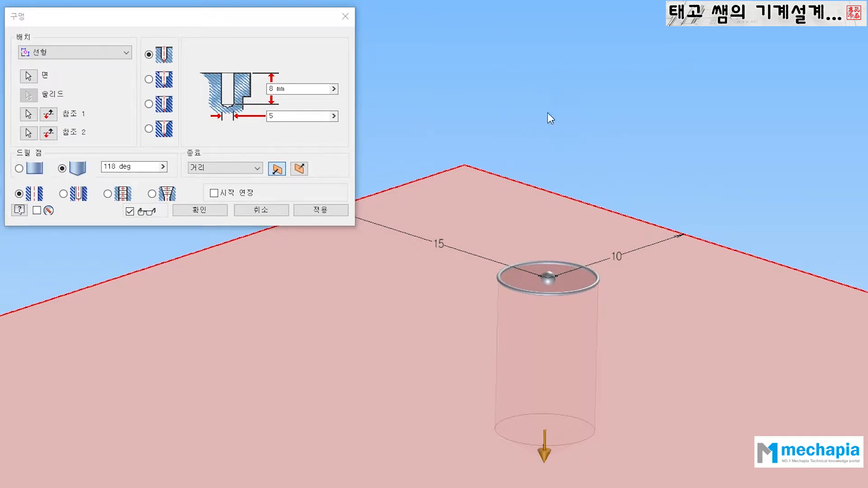
pyautogui.click(301, 169)
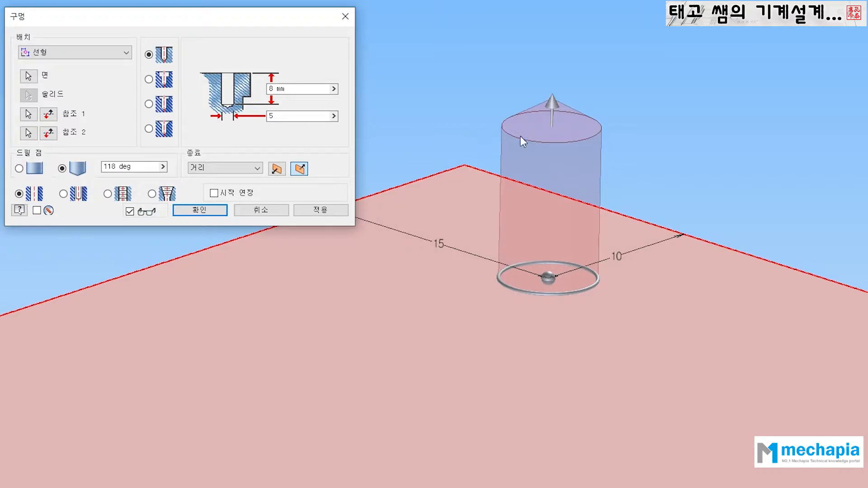
pyautogui.click(277, 169)
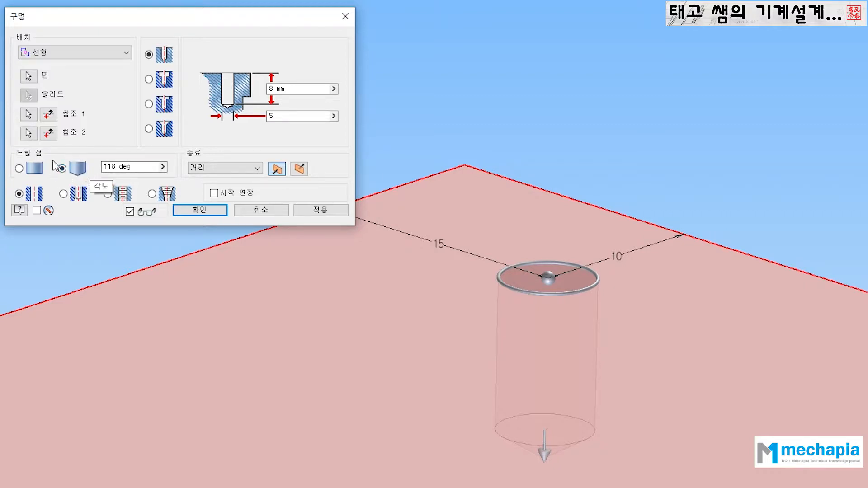
pyautogui.click(202, 212)
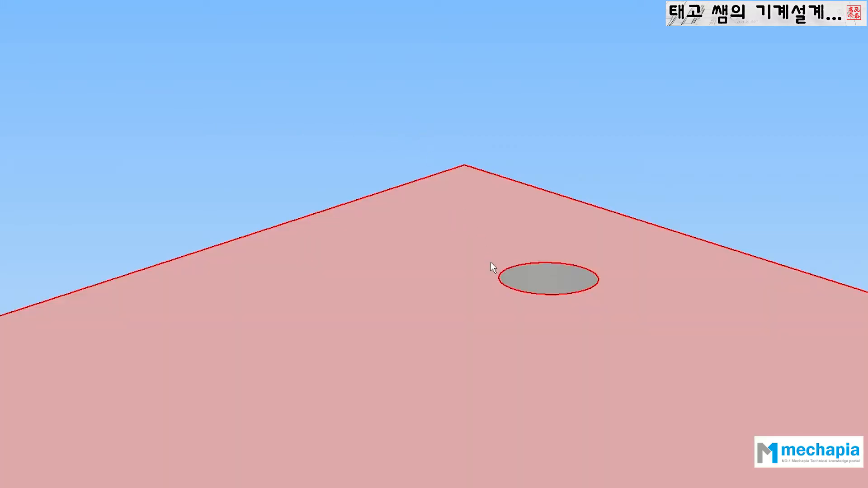
# - Inspect the finished hole and its bottom from steeper viewing angles above the plate
pyautogui.press('F4')
pyautogui.moveTo(549, 289); pyautogui.dragTo(542, 378)
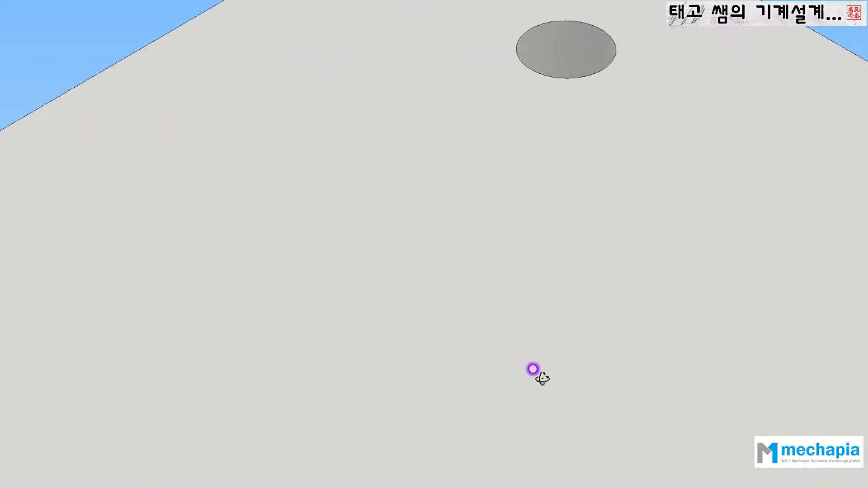
pyautogui.scroll(-3, 550, 243)
pyautogui.moveTo(530, 196); pyautogui.dragTo(467, 295, button='middle')
pyautogui.press('F4')
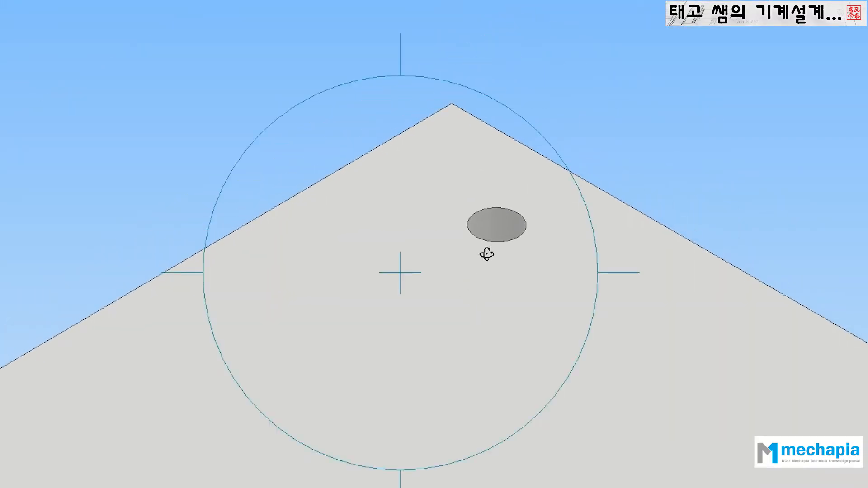
pyautogui.moveTo(486, 251); pyautogui.dragTo(480, 359)
pyautogui.press('F4')
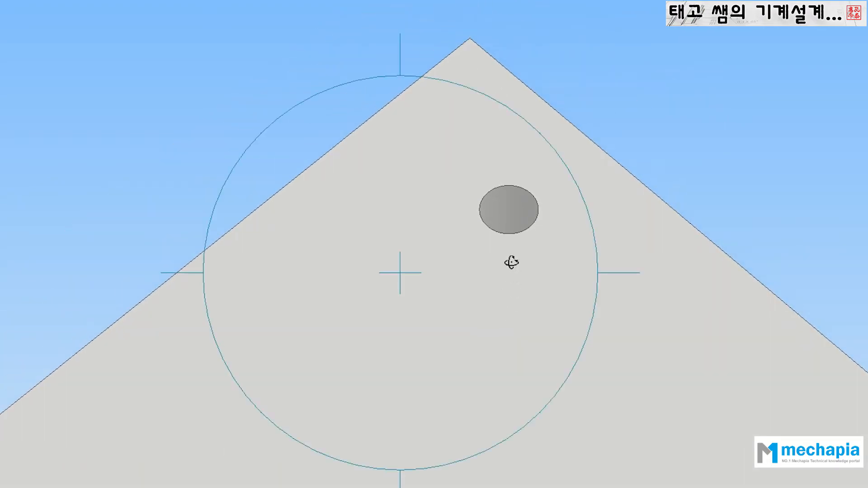
pyautogui.moveTo(513, 262); pyautogui.dragTo(499, 314)
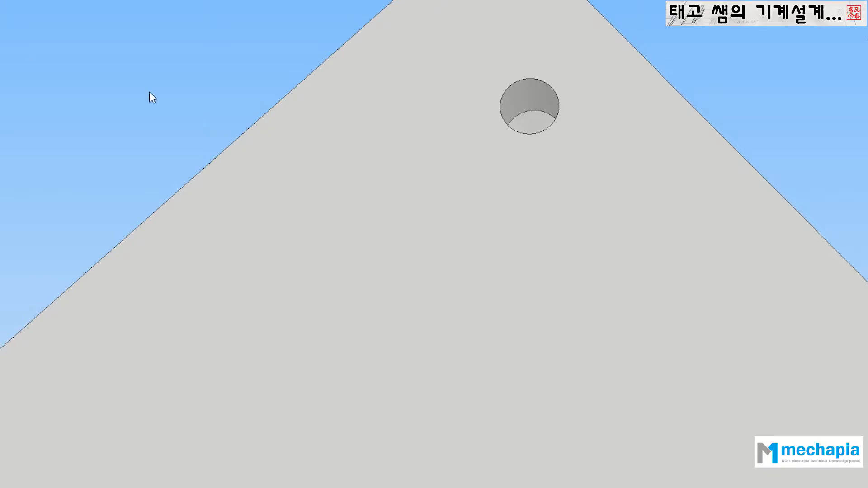
# - Look through the Hole command's placement types, including placement from a sketch (시작 스케치), and leave the command without creating a hole
pyautogui.press('h')
pyautogui.moveTo(193, 21); pyautogui.dragTo(217, 19)
pyautogui.click(191, 49)
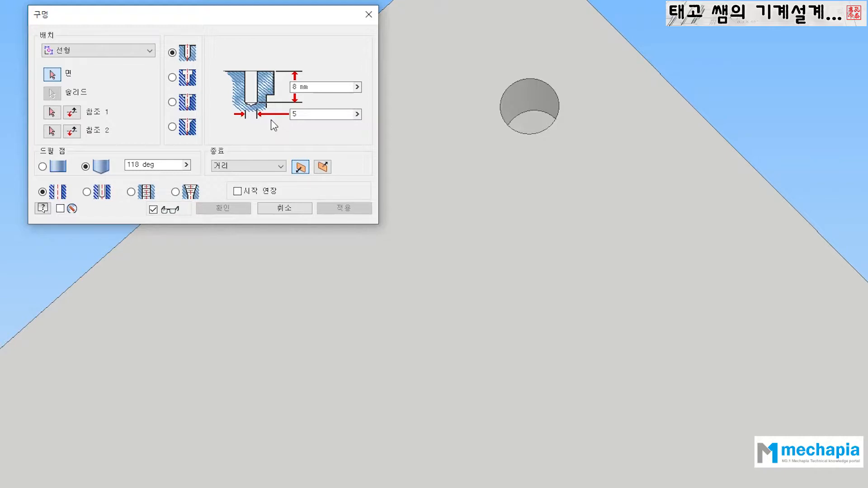
pyautogui.click(141, 49)
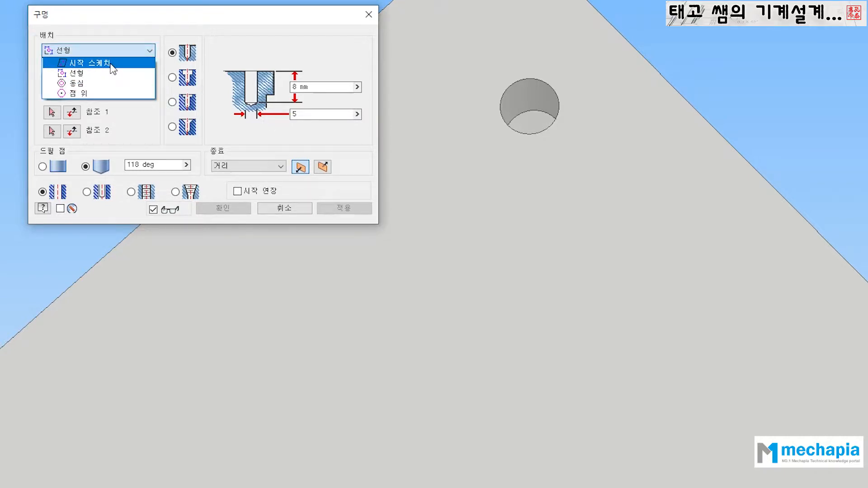
pyautogui.click(159, 15)
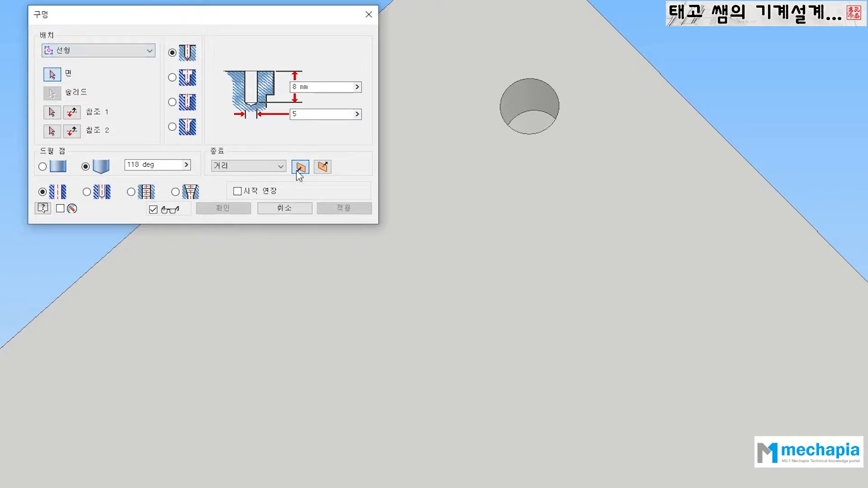
pyautogui.click(291, 206)
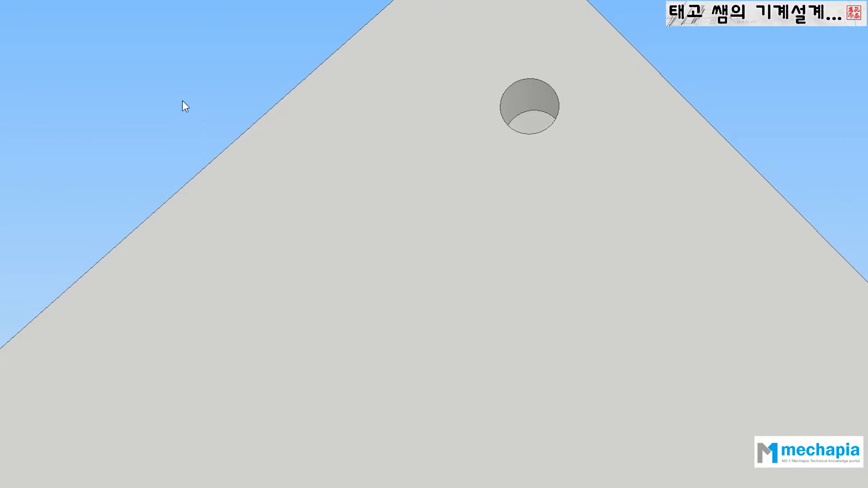
# - Start a sketch on the plate's top face and place three points in a column about 14 mm from the left edge
pyautogui.scroll(-5, 184, 101)
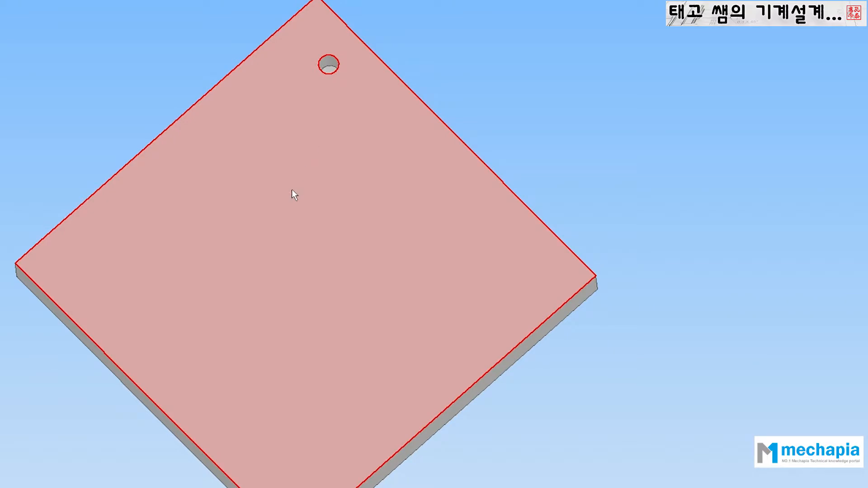
pyautogui.click(291, 191)
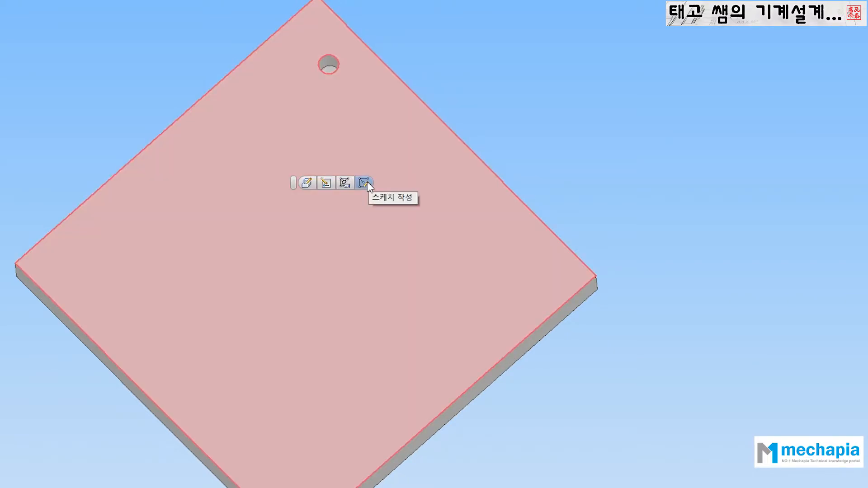
pyautogui.click(364, 182)
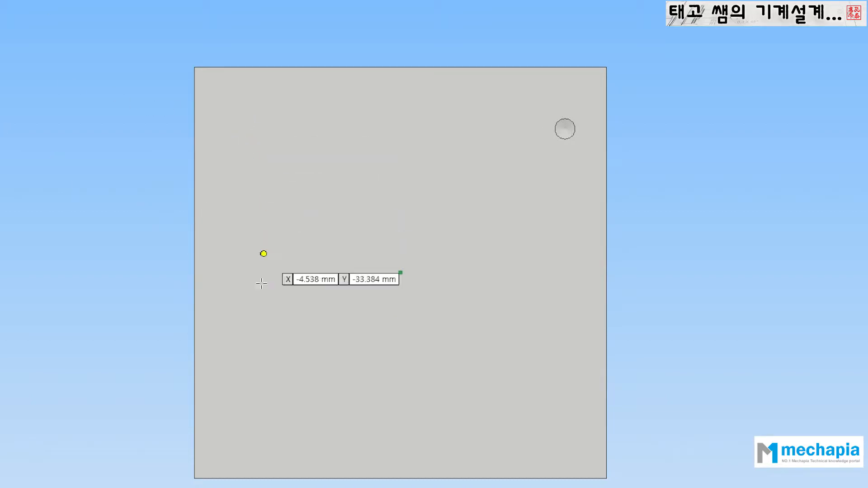
pyautogui.click(251, 123)
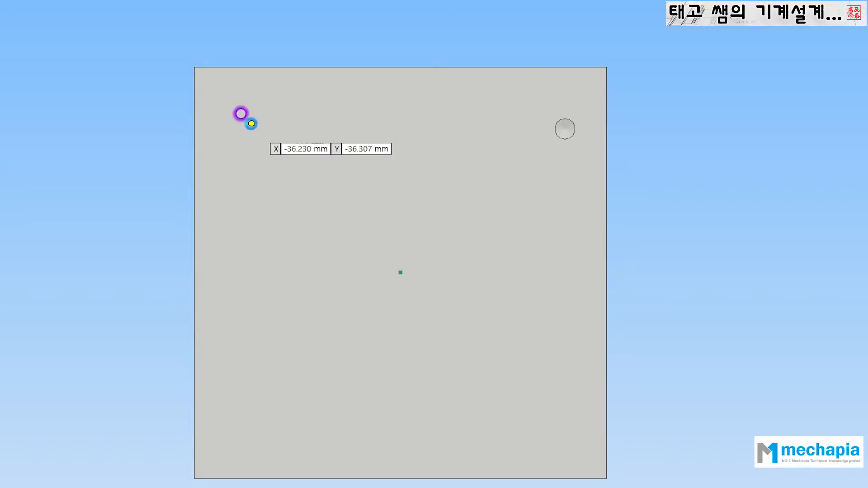
pyautogui.click(251, 288)
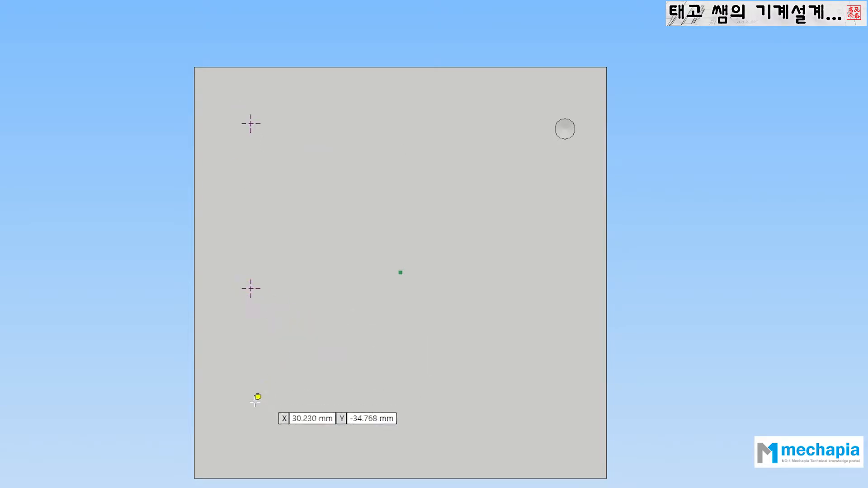
pyautogui.click(251, 426)
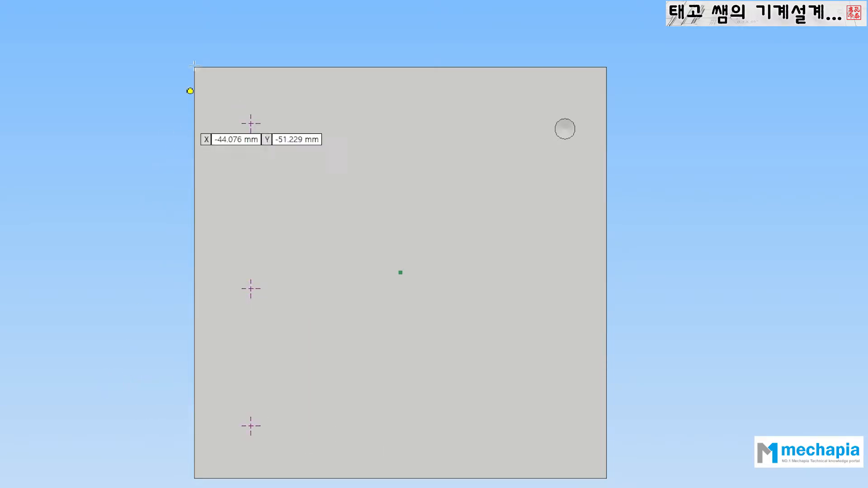
pyautogui.press('Escape')
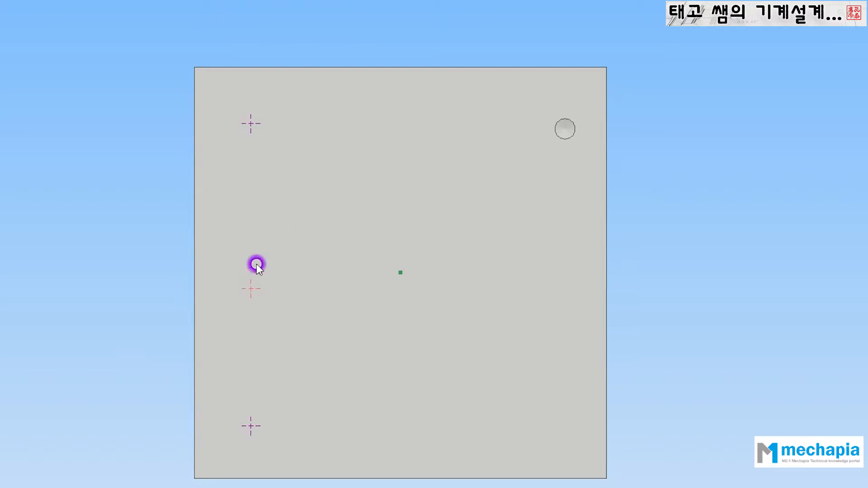
# - Dimension the distance between the upper and middle sketch points as 40 mm
pyautogui.click(251, 123)
pyautogui.click(251, 289)
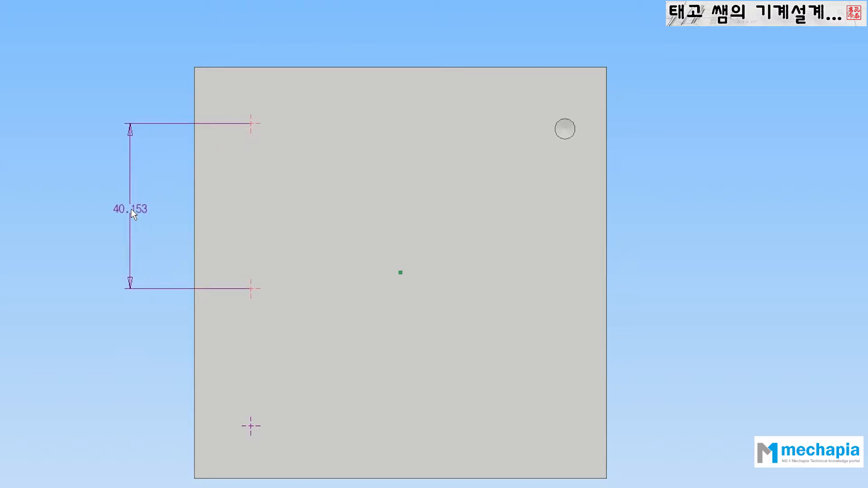
pyautogui.click(131, 209)
pyautogui.write('40')
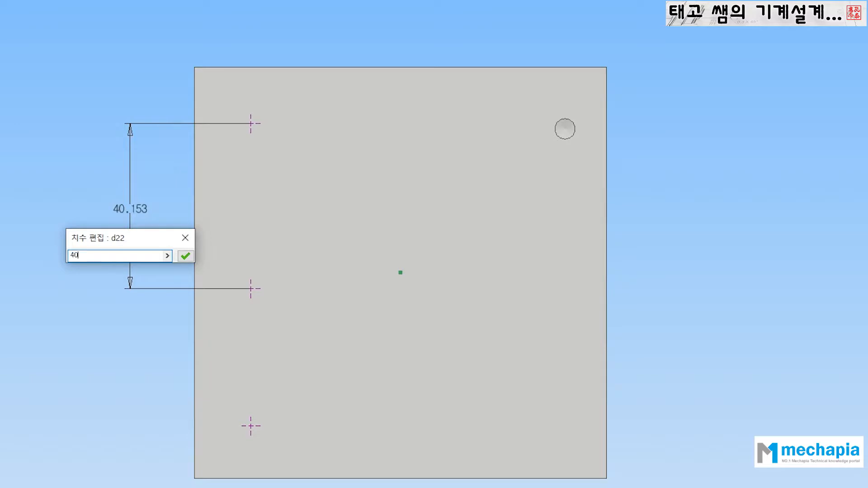
pyautogui.press('Return')
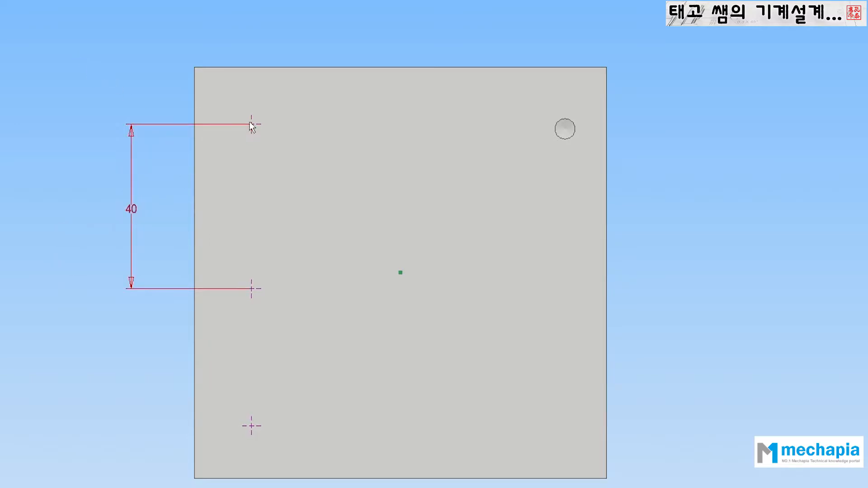
# - Dimension the upper sketch point at 10 mm from the plate's upper edge
pyautogui.click(258, 67)
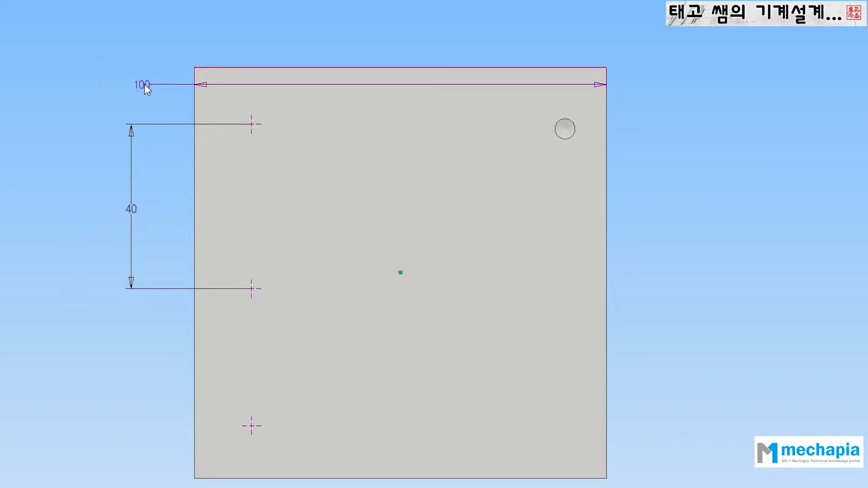
pyautogui.press('Escape')
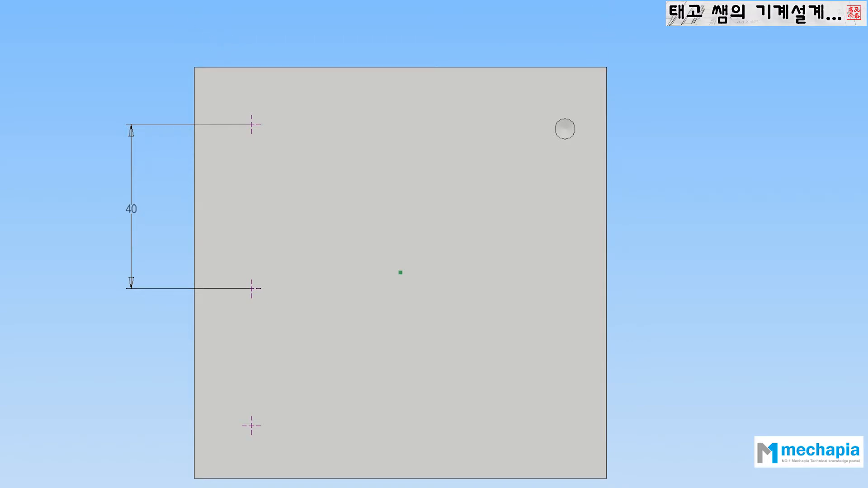
pyautogui.click(251, 123)
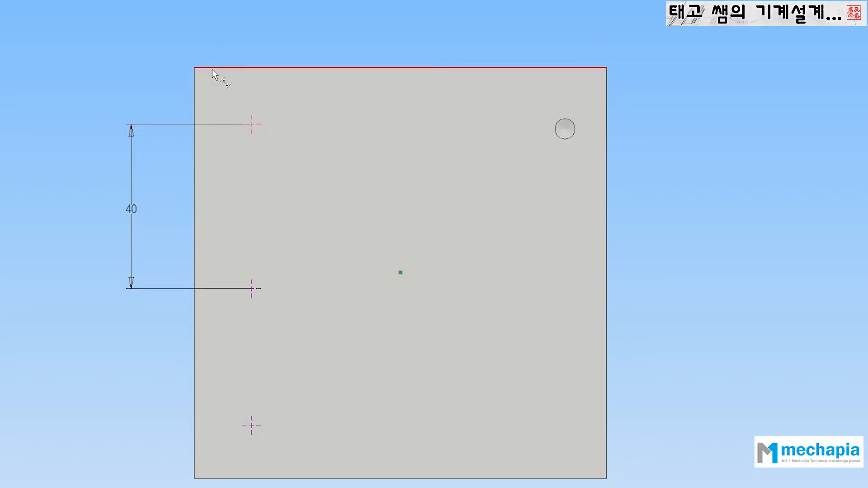
pyautogui.click(213, 68)
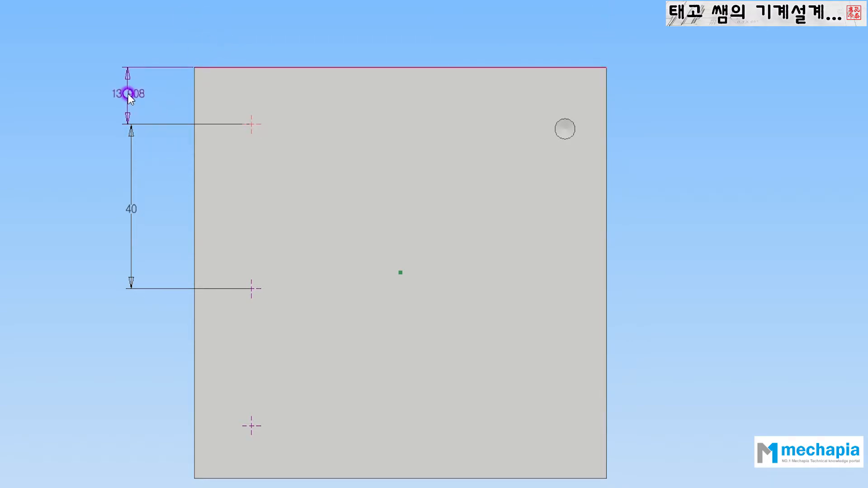
pyautogui.click(128, 93)
pyautogui.write('10')
pyautogui.press('Return')
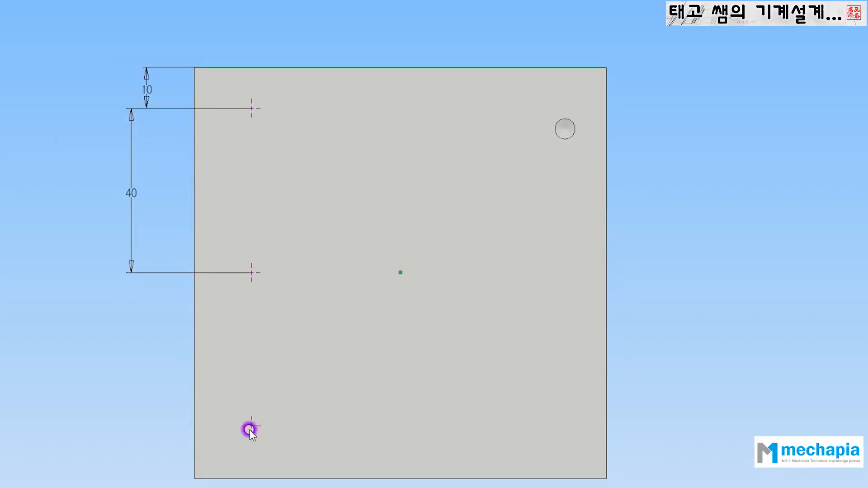
# - Dimension the distance between the middle and lower sketch points as 40 mm
pyautogui.click(251, 273)
pyautogui.click(134, 334)
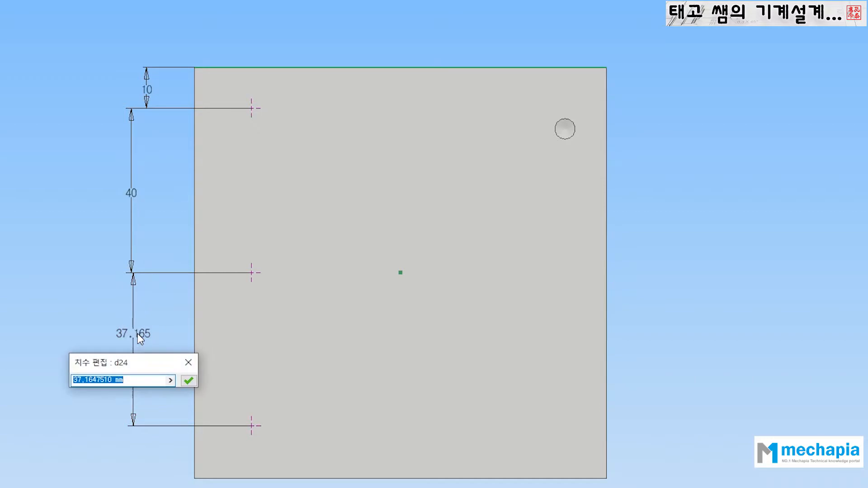
pyautogui.write('40')
pyautogui.press('Return')
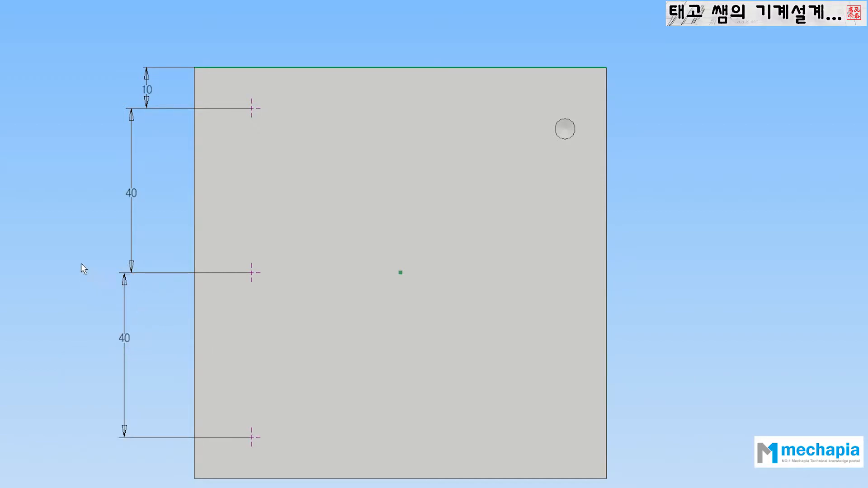
# - Dimension the upper sketch point at 10 mm from the plate's left edge
pyautogui.click(194, 77)
pyautogui.click(251, 109)
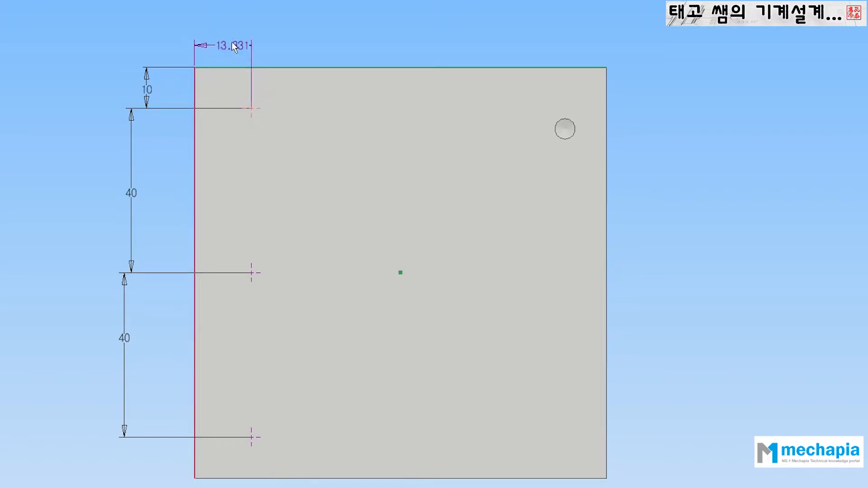
pyautogui.click(223, 28)
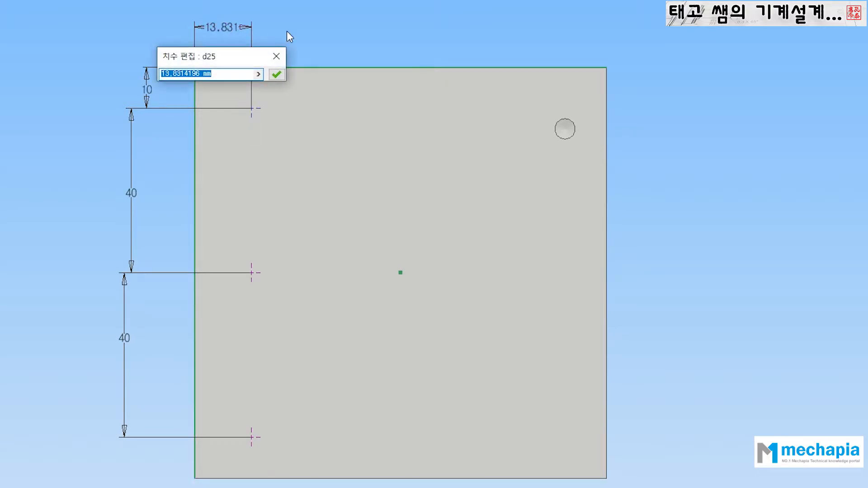
pyautogui.write('10')
pyautogui.press('Return')
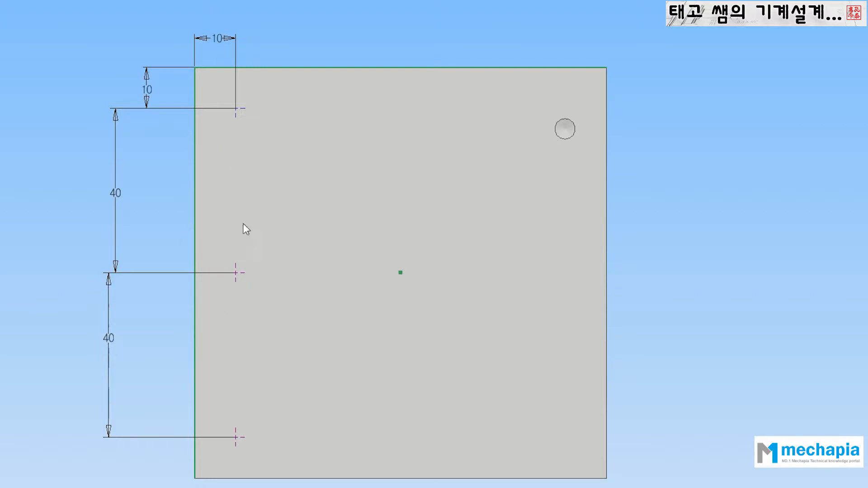
# - Test the middle point's remaining freedom by moving it sideways out of the column and back towards it
pyautogui.click(234, 275)
pyautogui.moveTo(234, 274)
pyautogui.mouseDown()
pyautogui.moveTo(200, 270)
pyautogui.moveTo(266, 258)
pyautogui.moveTo(280, 268)
pyautogui.moveTo(220, 271)
pyautogui.mouseUp()
pyautogui.click(207, 270)
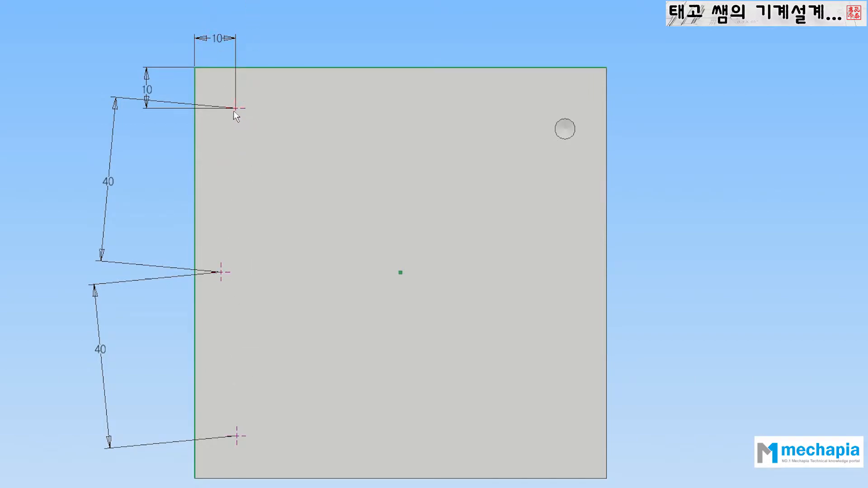
pyautogui.moveTo(229, 271); pyautogui.dragTo(240, 273)
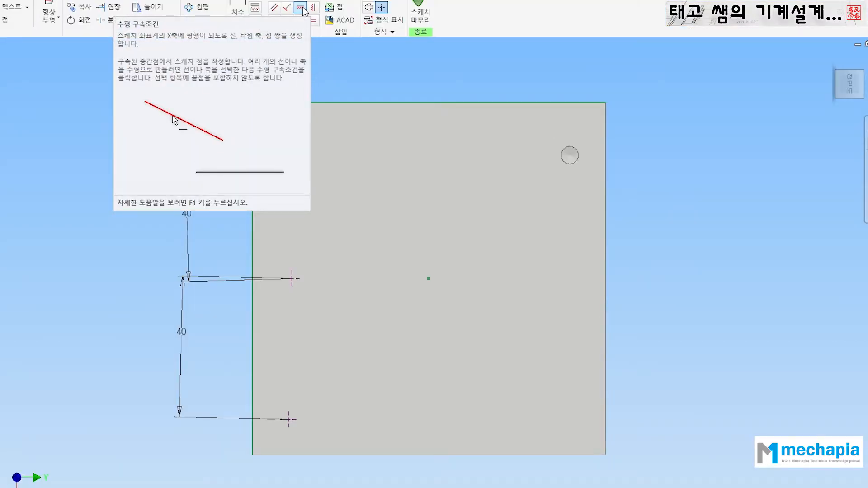
# - Align the middle point with the upper point and the lower point with the middle one using horizontal constraints (수평 구속조건)
pyautogui.click(300, 8)
pyautogui.click(292, 165)
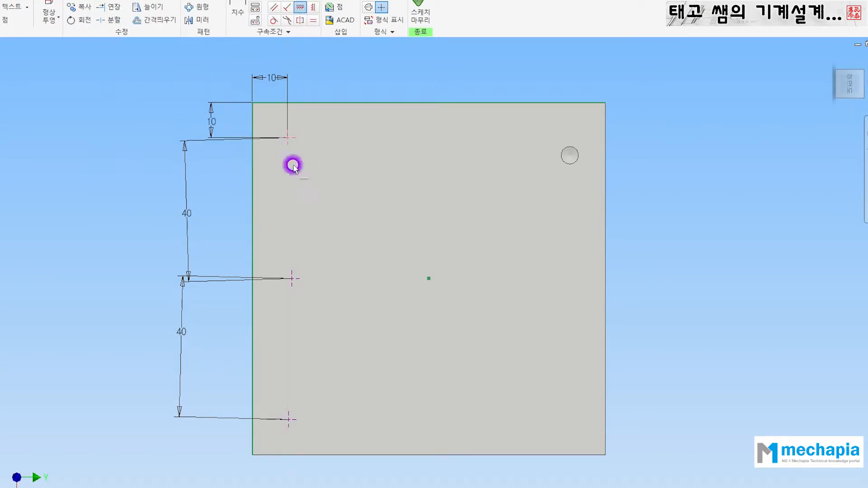
pyautogui.click(291, 278)
pyautogui.click(287, 278)
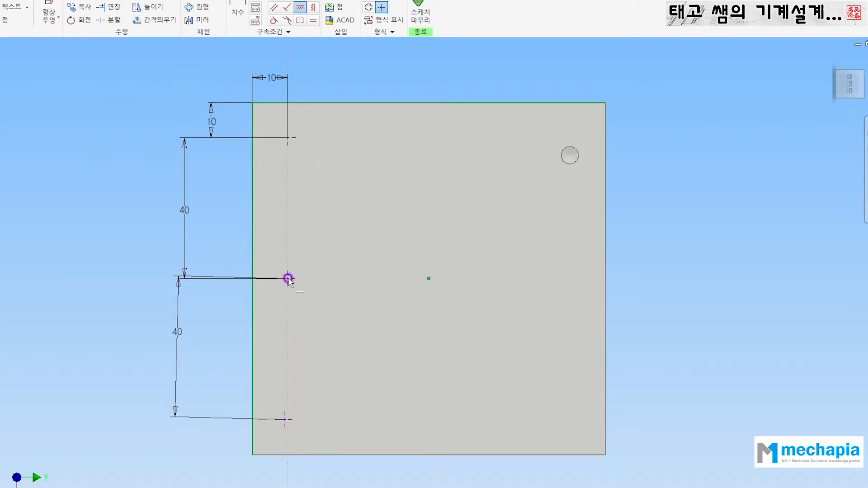
pyautogui.click(285, 419)
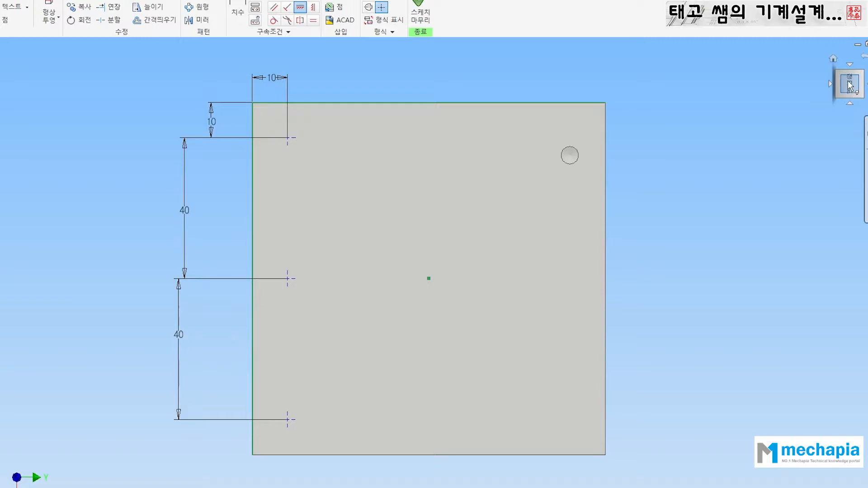
# - Compare the sketch with its X and Y axis directions, and undo the horizontal constraints on the three points
pyautogui.click(865, 60)
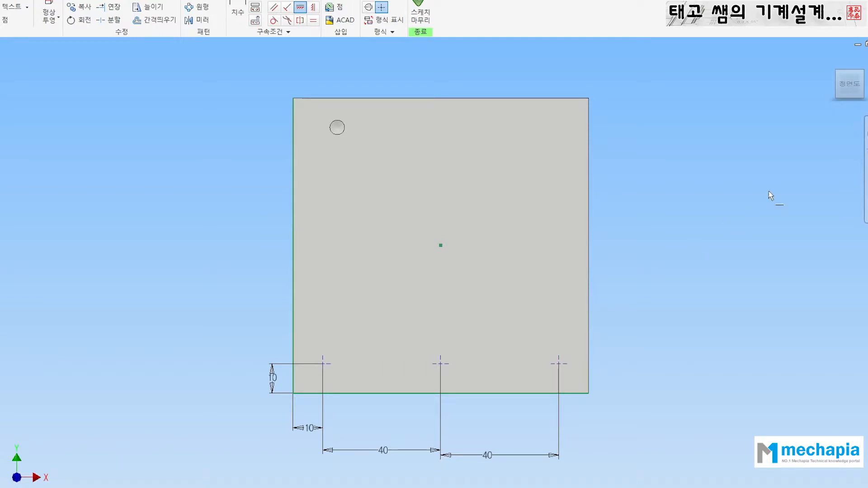
pyautogui.click(864, 55)
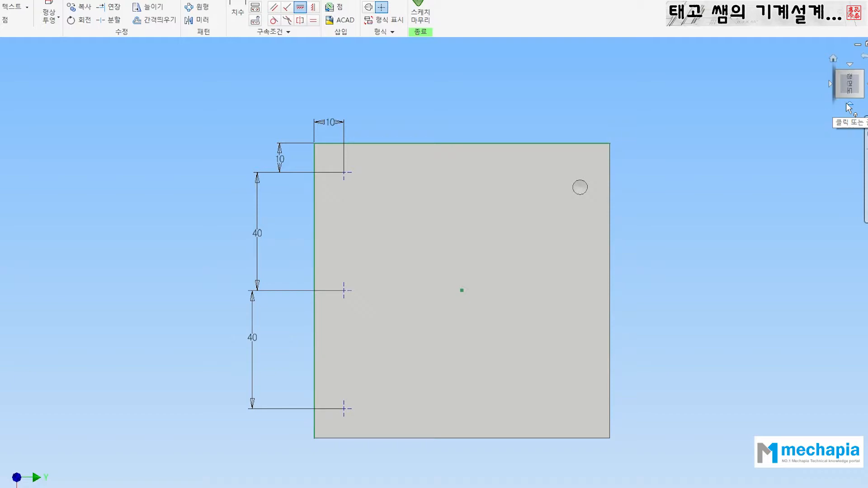
pyautogui.click(301, 8)
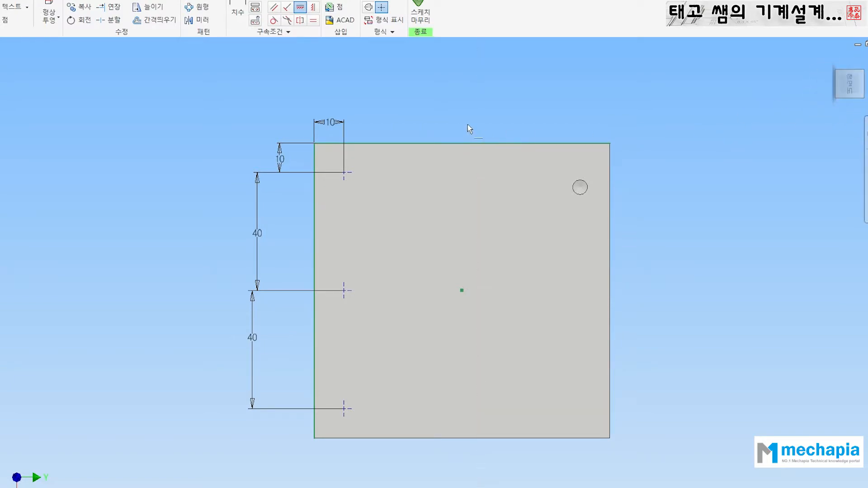
pyautogui.hotkey('ctrl', 'z')
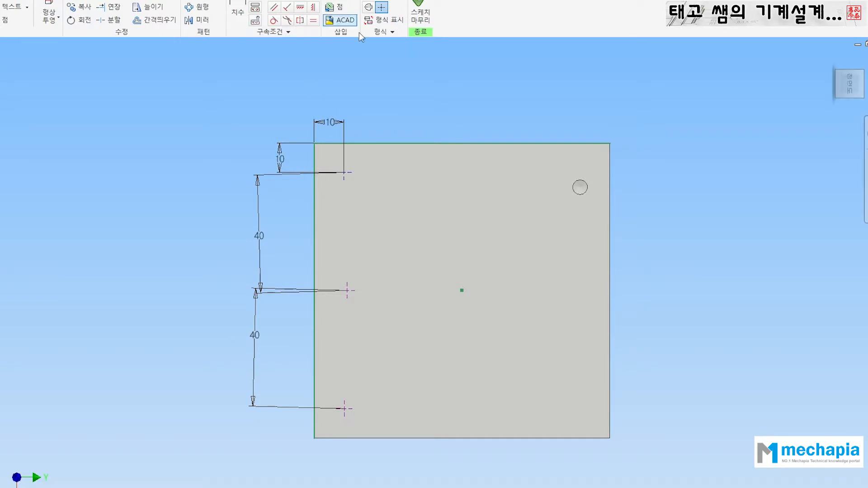
# - Try a vertical constraint between the upper and middle points, turn the view so the X axis runs horizontally, and undo the constraint
pyautogui.click(313, 8)
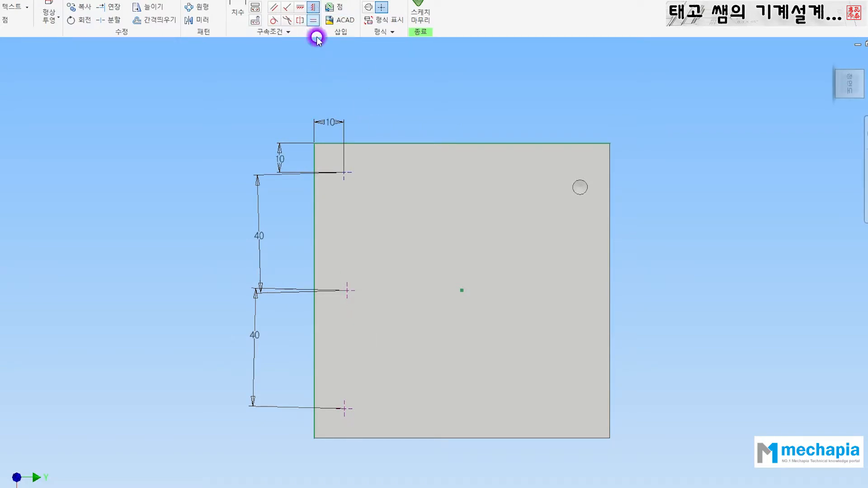
pyautogui.click(345, 173)
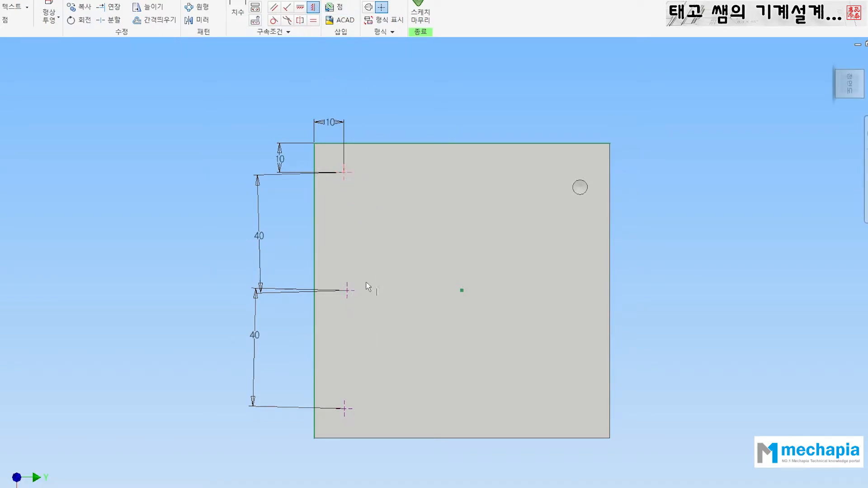
pyautogui.click(348, 291)
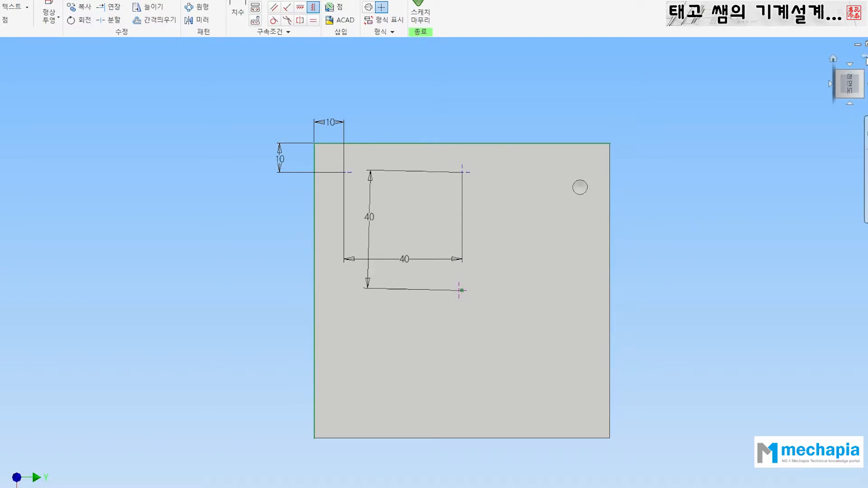
pyautogui.click(865, 59)
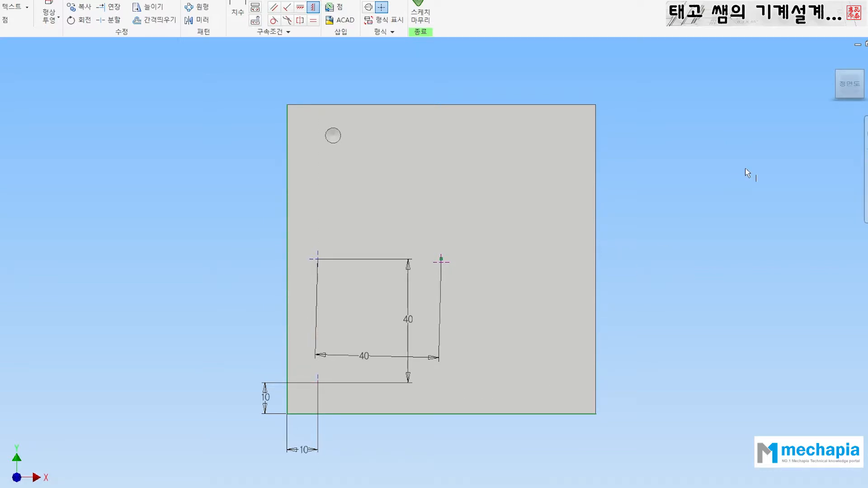
pyautogui.hotkey('ctrl', 'z')
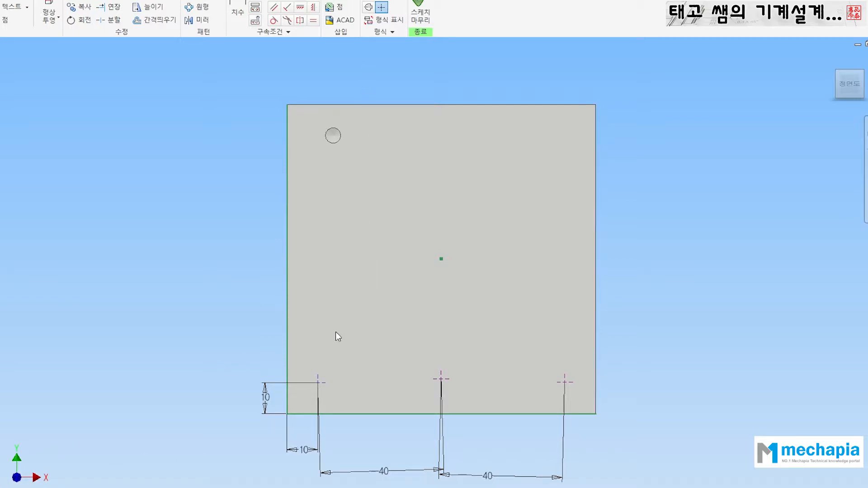
# - Align the middle point with the first point and the third point with the middle one using horizontal constraints
pyautogui.click(300, 7)
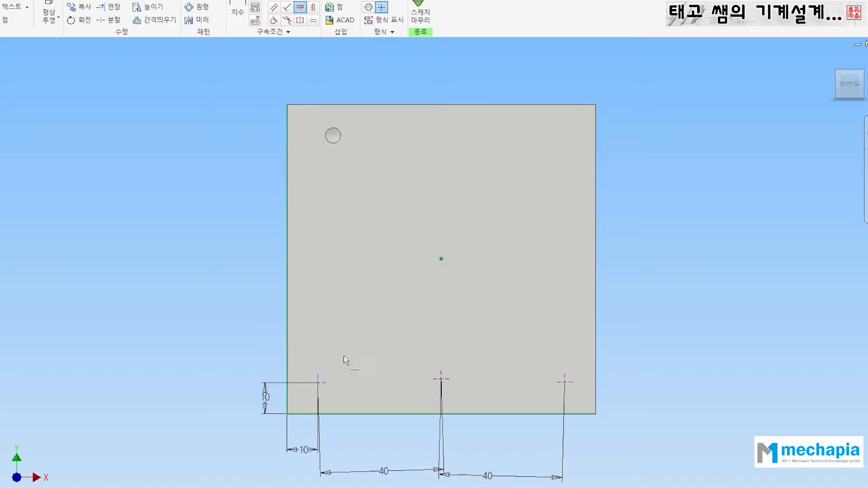
pyautogui.click(319, 381)
pyautogui.click(441, 380)
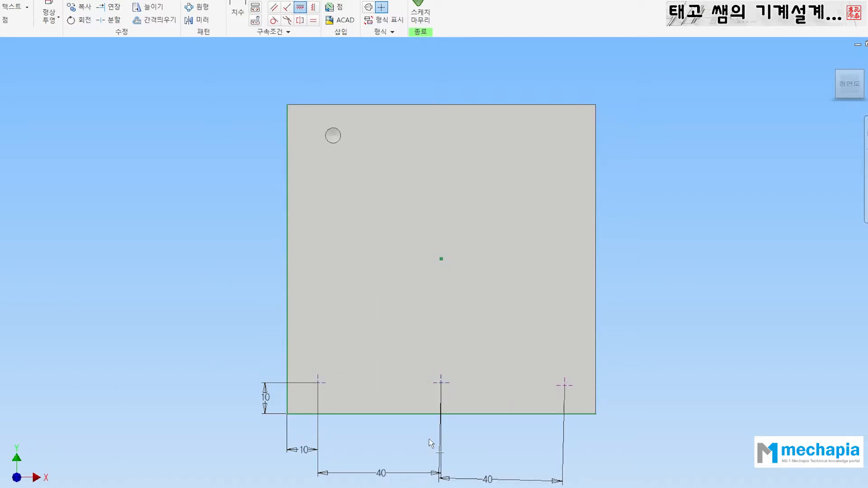
pyautogui.click(442, 383)
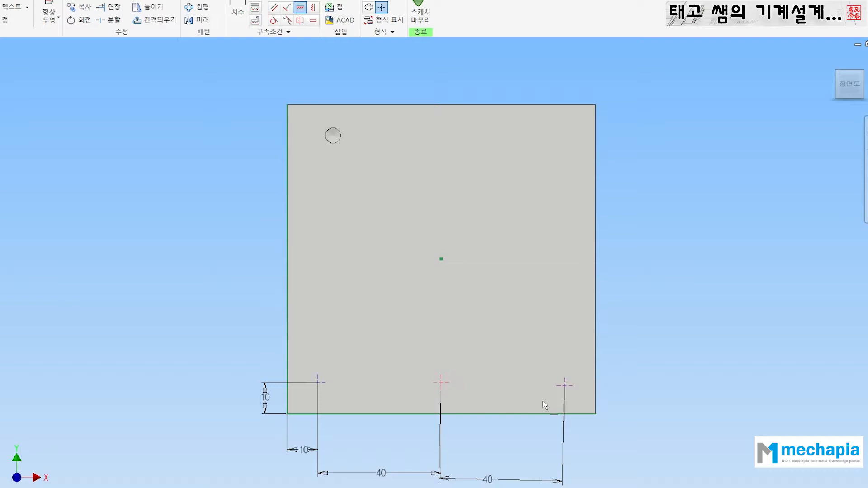
pyautogui.click(563, 385)
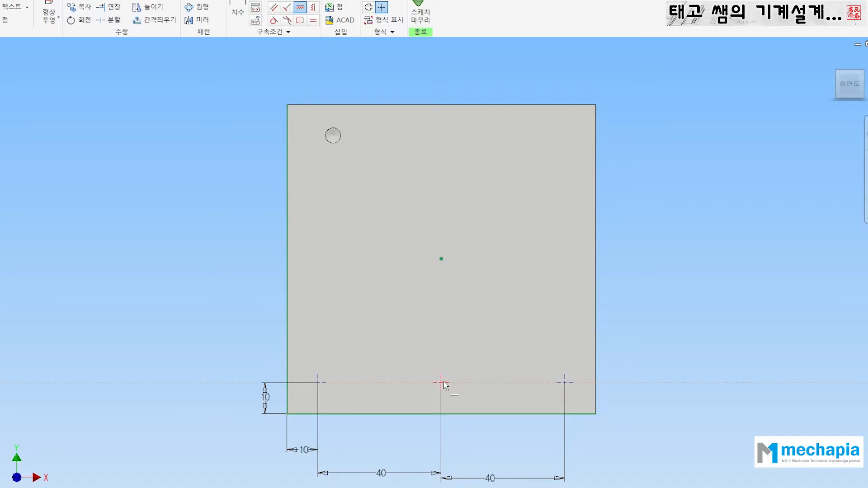
# - Finish the sketch with the three dimensioned points and tilt the plate into a 3D view
pyautogui.scroll(3, 479, 396)
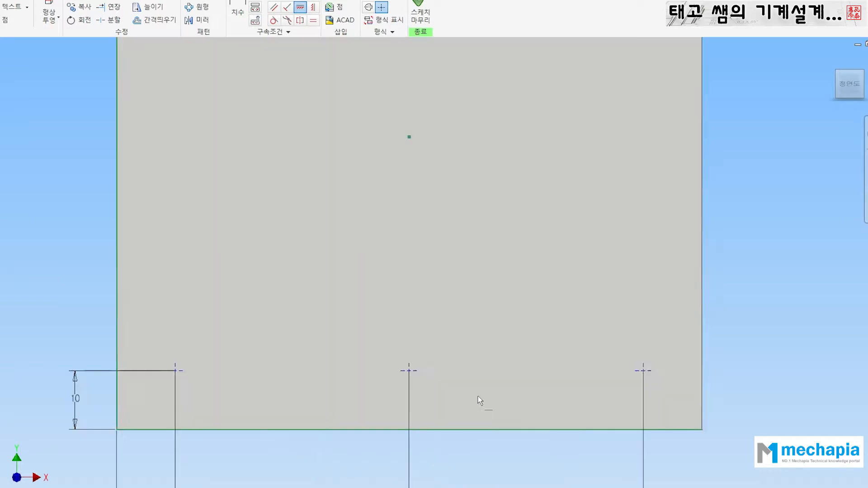
pyautogui.scroll(3, 478, 396)
pyautogui.scroll(-2, 357, 347)
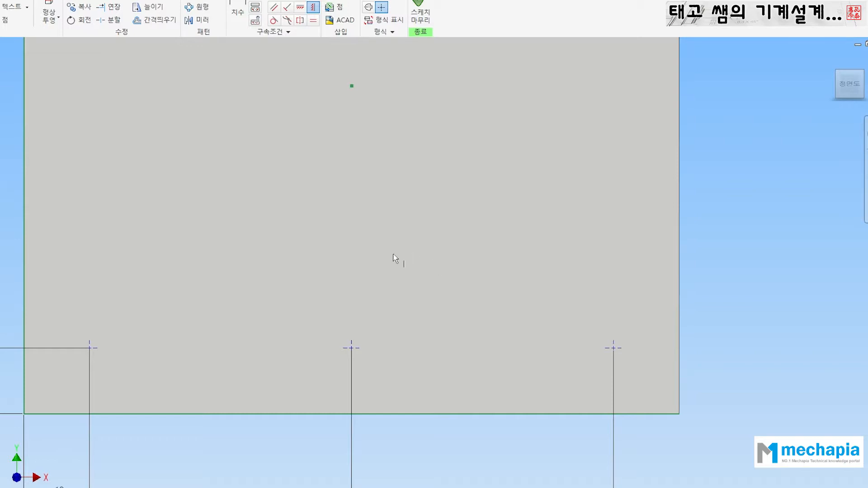
pyautogui.scroll(-3, 381, 254)
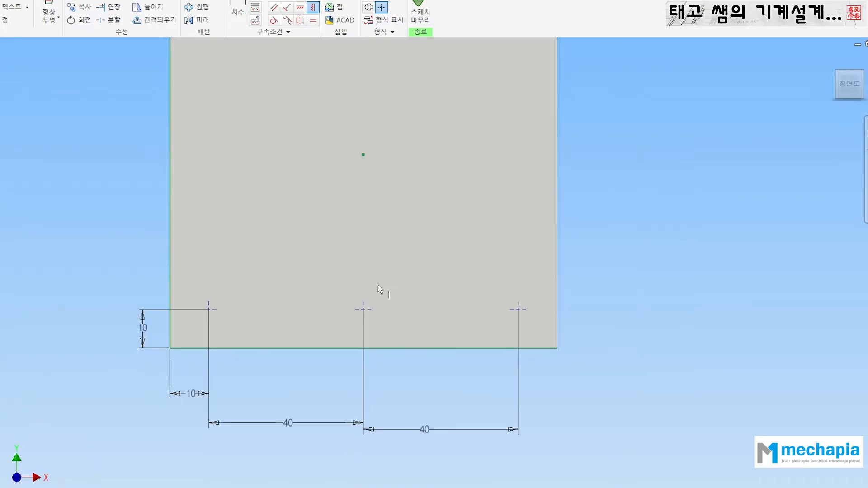
pyautogui.moveTo(389, 279); pyautogui.dragTo(400, 224, button='middle')
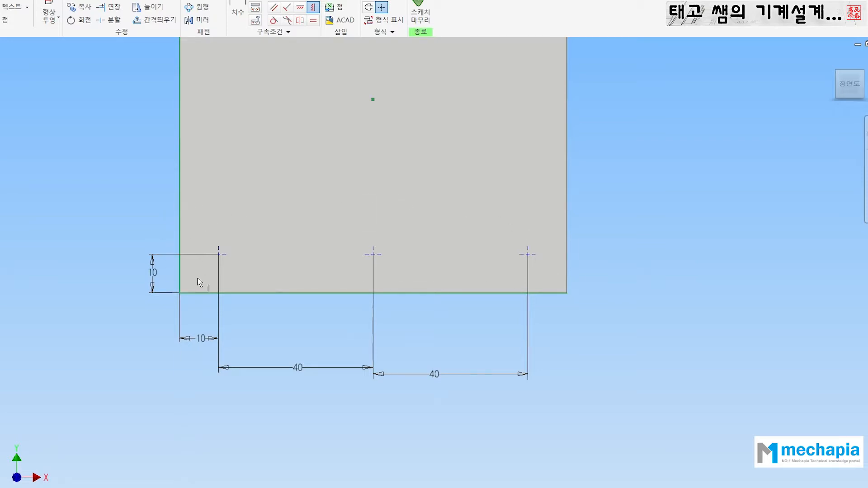
pyautogui.click(420, 16)
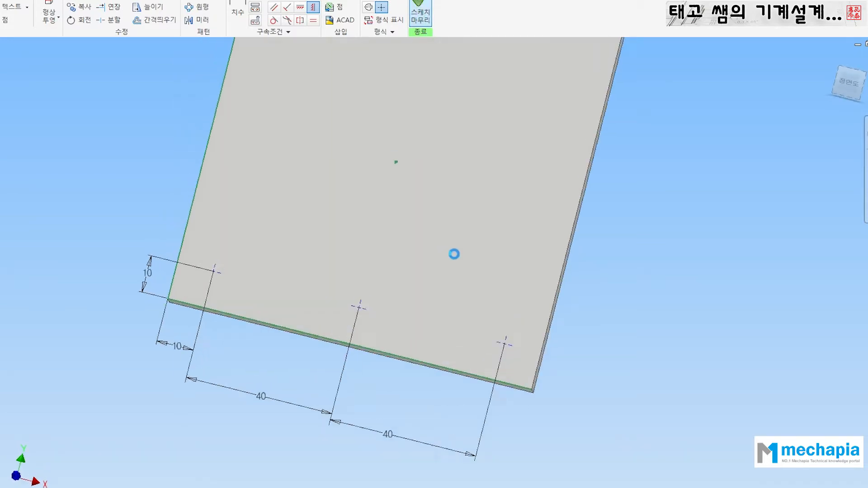
pyautogui.moveTo(329, 271); pyautogui.dragTo(396, 188, button='middle')
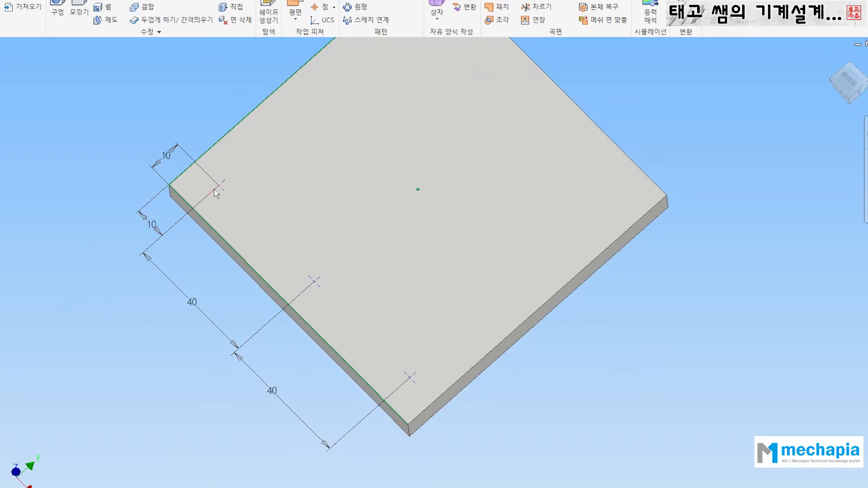
# - Start a Hole feature on the three sketch points, compare the counterbore type with diameter 5, and return to the drill type
pyautogui.click(55, 8)
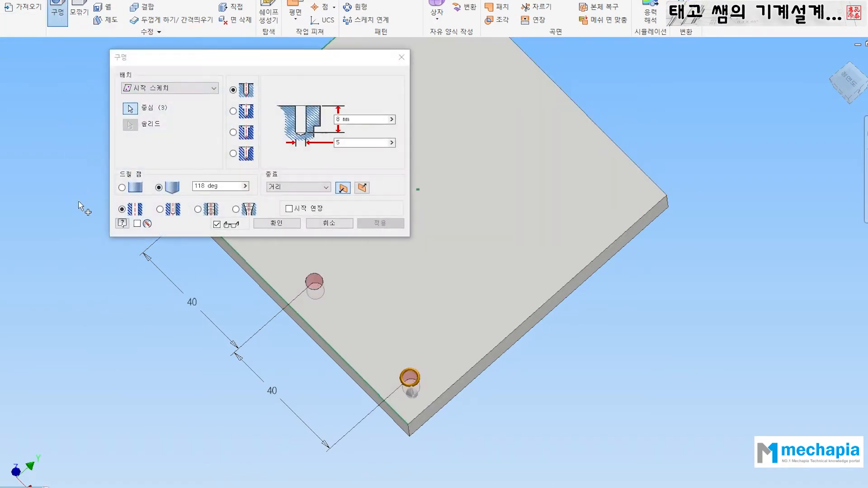
pyautogui.moveTo(216, 61); pyautogui.dragTo(505, 89)
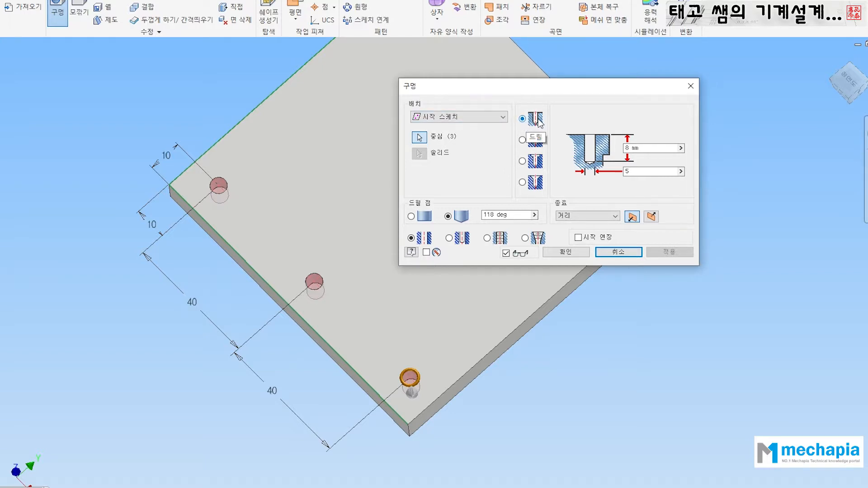
pyautogui.click(535, 141)
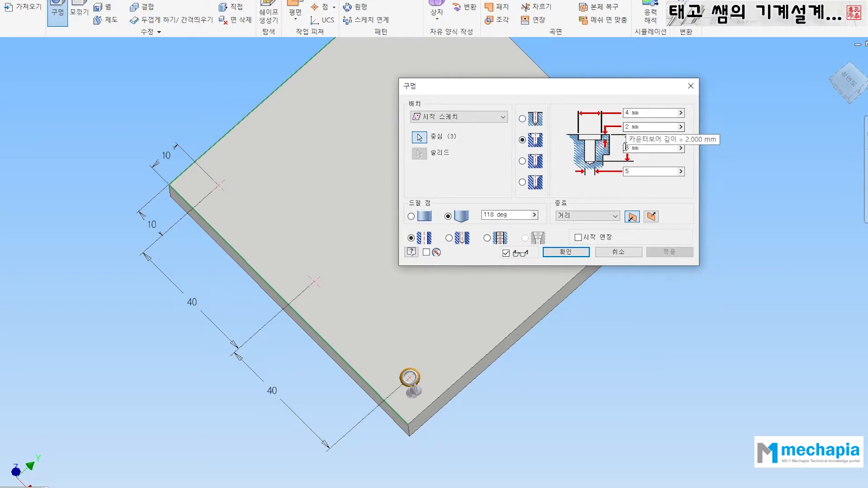
pyautogui.click(627, 171)
pyautogui.write('5')
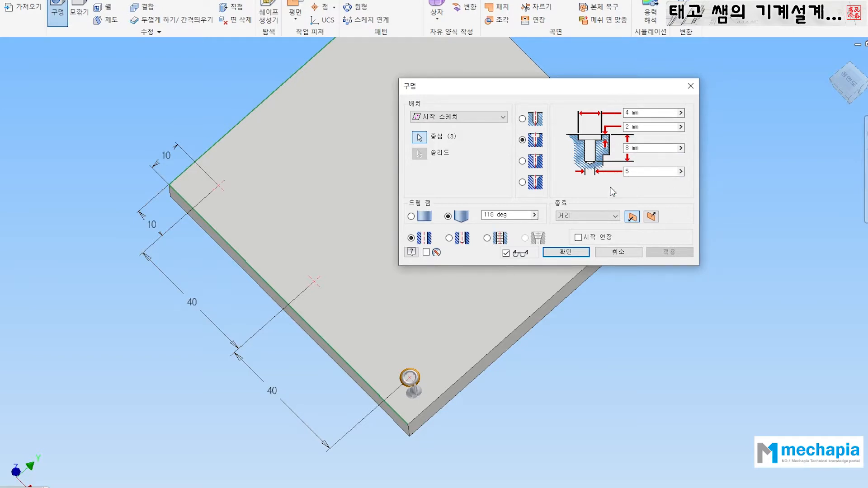
pyautogui.click(523, 119)
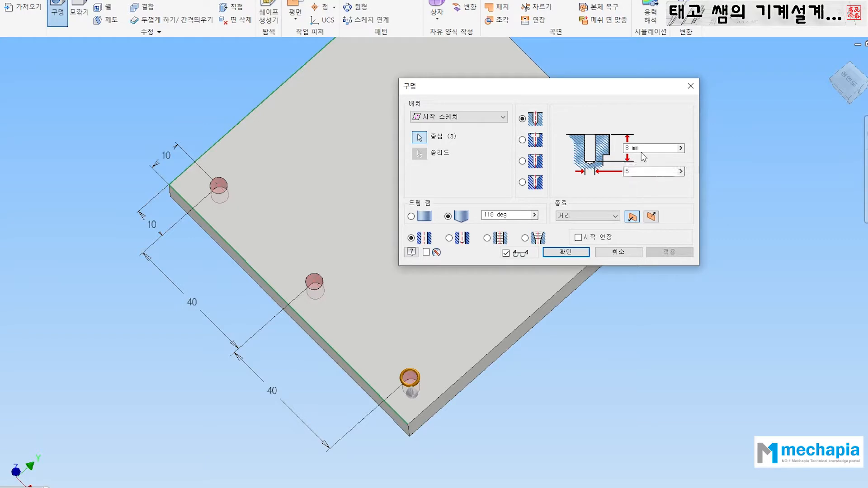
# - Set the termination to through all (전체 관통) and the diameter to 8 mm, and create the holes at the three points
pyautogui.click(593, 217)
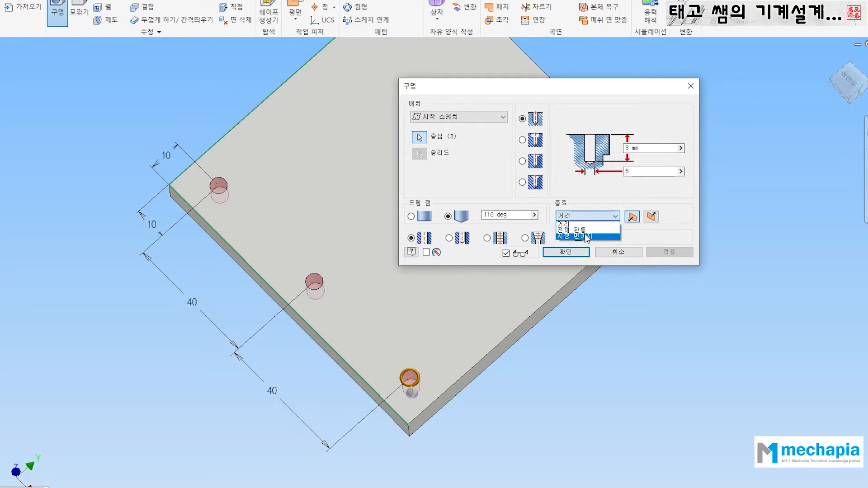
pyautogui.click(572, 230)
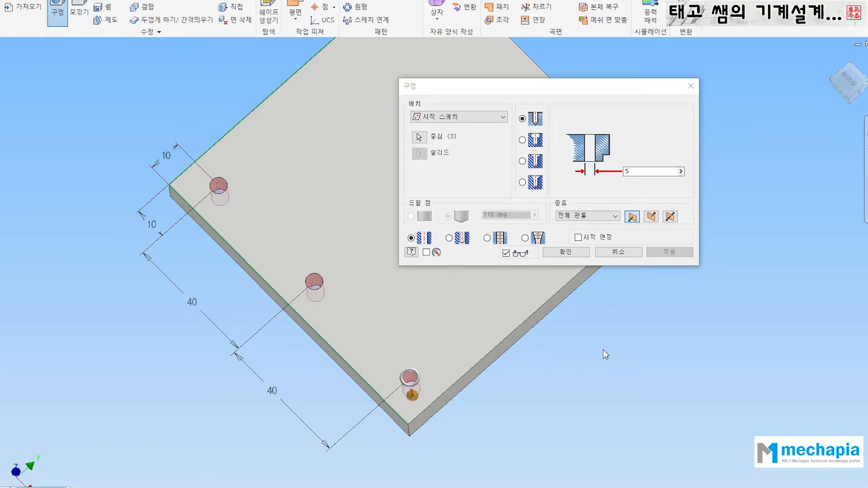
pyautogui.moveTo(638, 172); pyautogui.dragTo(612, 167)
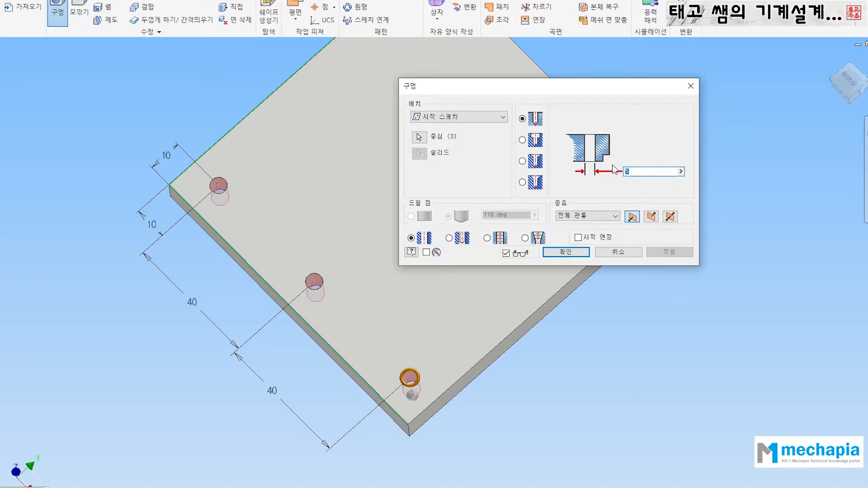
pyautogui.write('8')
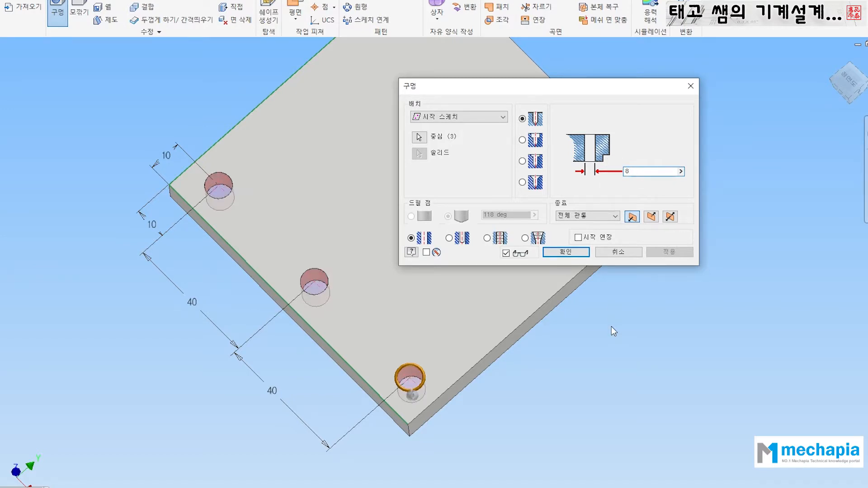
pyautogui.click(565, 251)
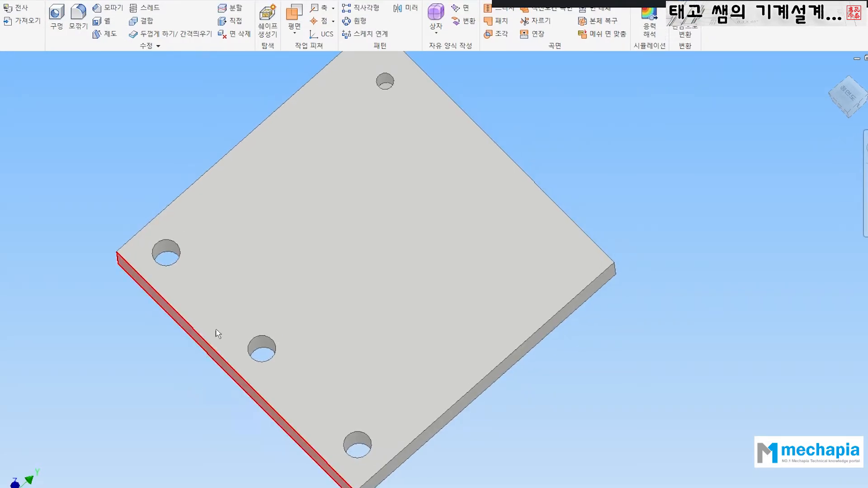
# - Start another Hole feature with linear (선형) placement and place its centre on the plate's top face near the upper-left edge
pyautogui.click(412, 144)
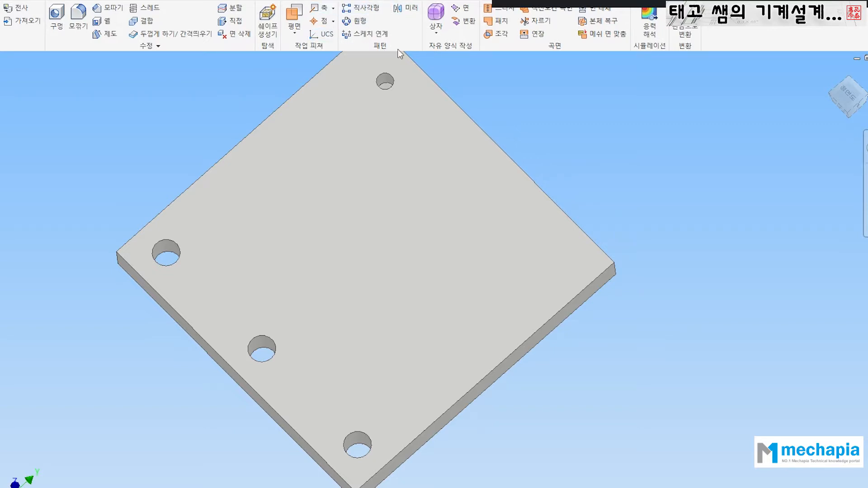
pyautogui.click(385, 88)
pyautogui.click(57, 18)
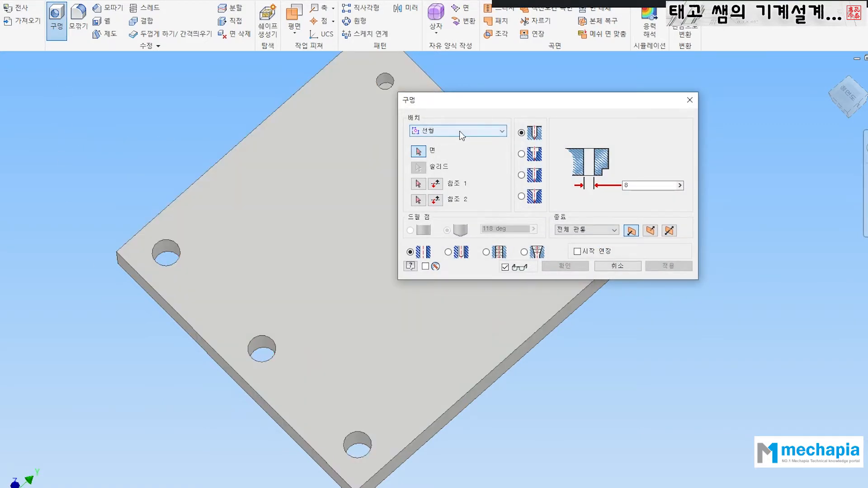
pyautogui.click(435, 132)
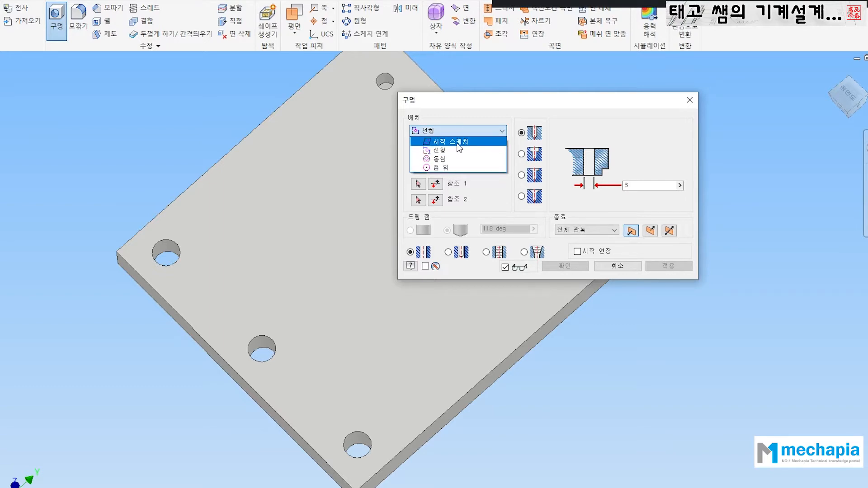
pyautogui.click(435, 151)
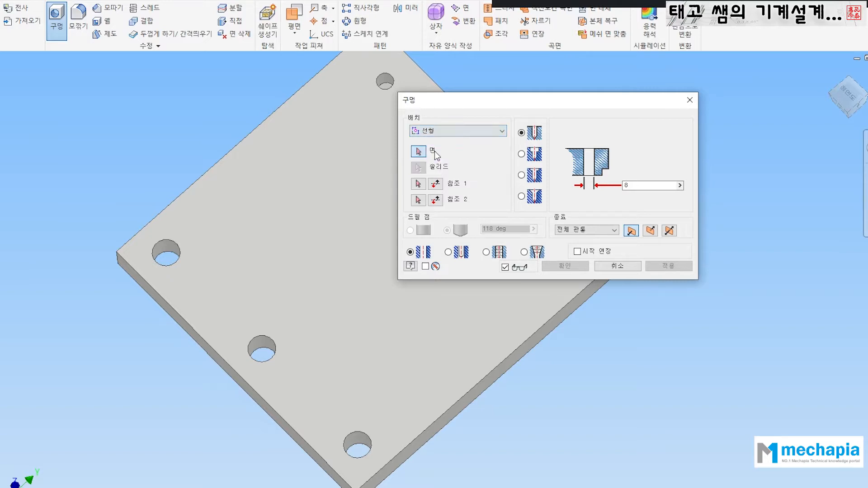
pyautogui.click(284, 160)
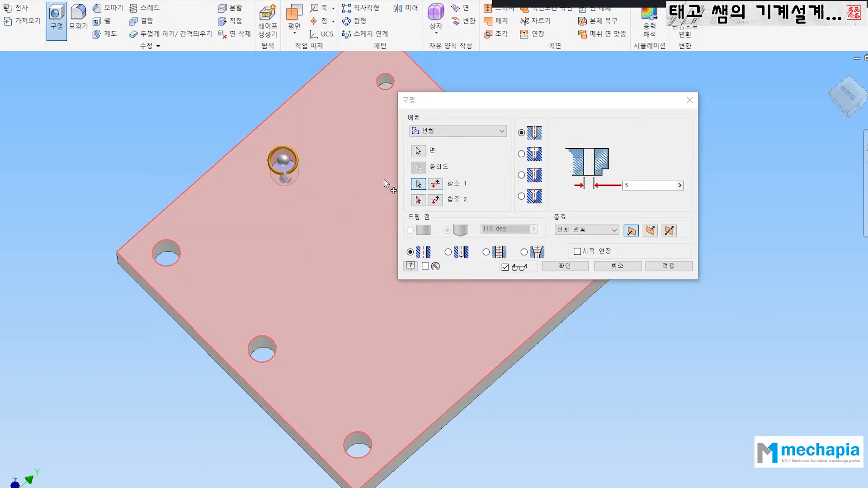
# - Use the plate's upper-left edge as the hole's first reference and set the distance from it to 10 mm
pyautogui.click(239, 143)
pyautogui.scroll(3, 216, 119)
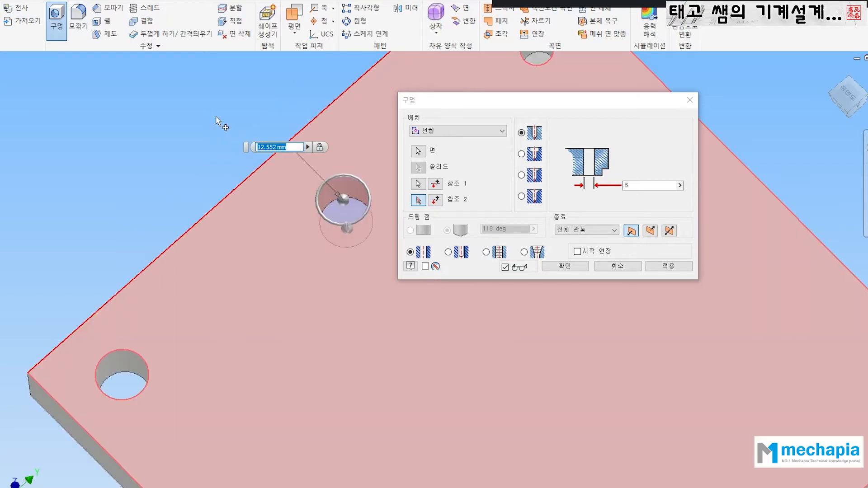
pyautogui.moveTo(245, 143); pyautogui.dragTo(227, 111)
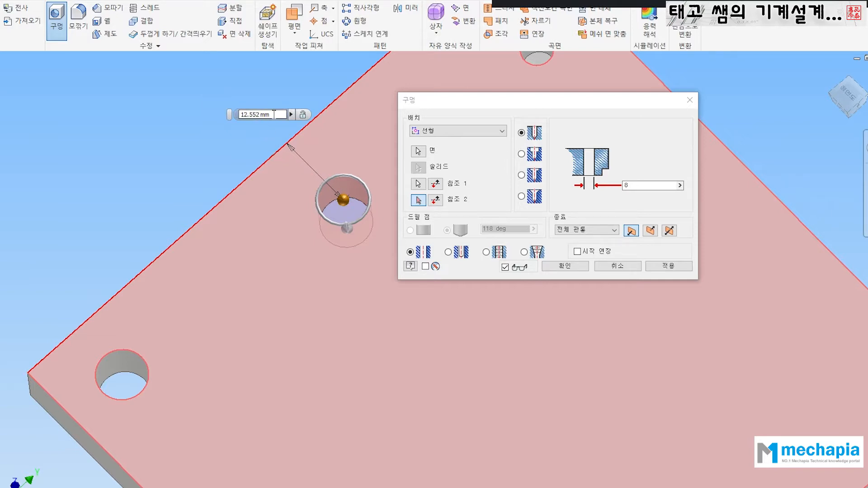
pyautogui.doubleClick(274, 113)
pyautogui.write('10')
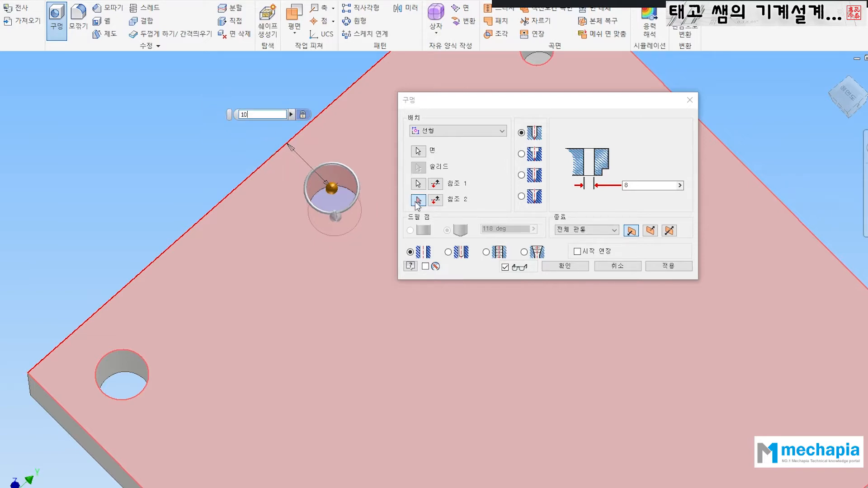
pyautogui.scroll(-4, 317, 181)
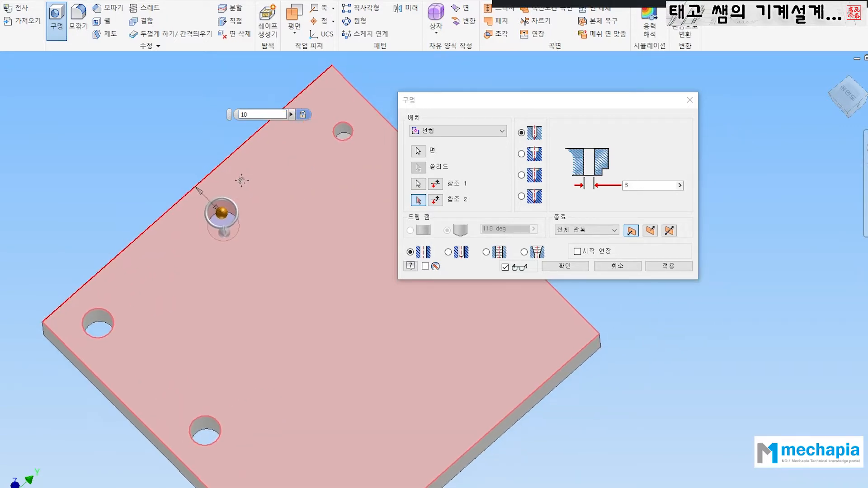
pyautogui.moveTo(242, 180); pyautogui.dragTo(237, 200, button='middle')
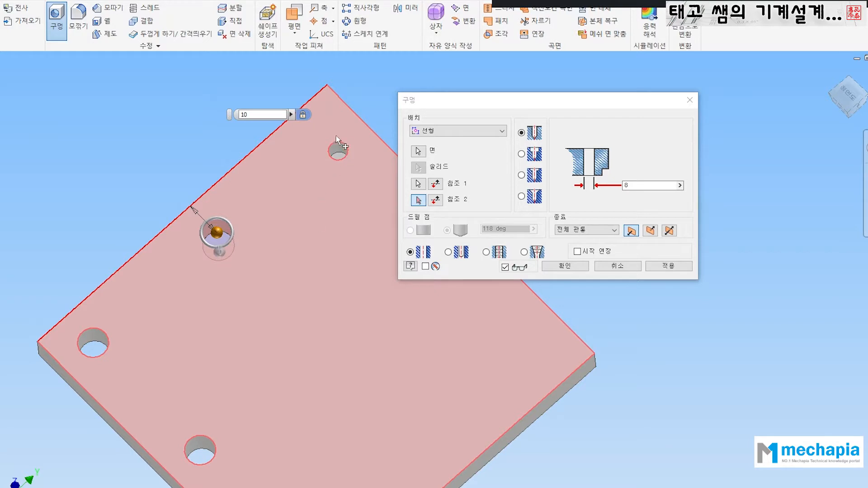
# - Use the plate's upper-right edge as the second reference, set the distance from it to 50 mm, and create the hole
pyautogui.click(353, 114)
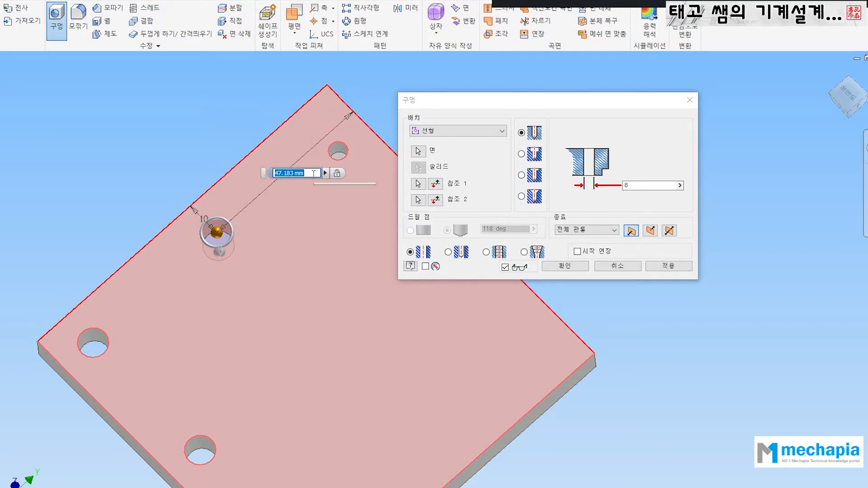
pyautogui.write('50')
pyautogui.press('Return')
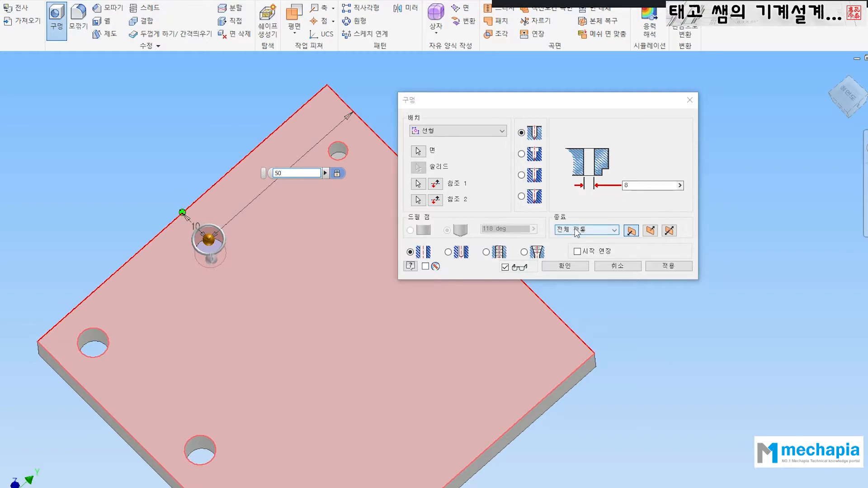
pyautogui.click(582, 269)
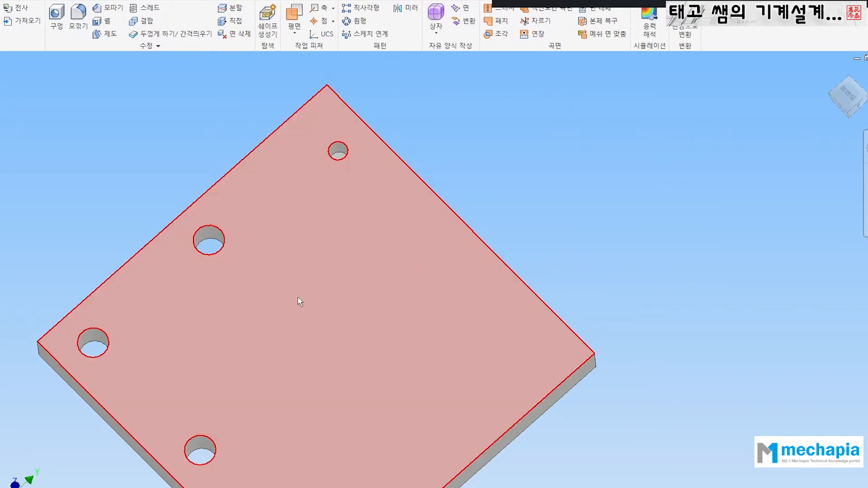
# - Start a rectangular pattern (직사각형 패턴) of the edge-referenced hole with the plate's lower-left edge as direction 1
pyautogui.moveTo(300, 300); pyautogui.dragTo(365, 225, button='middle')
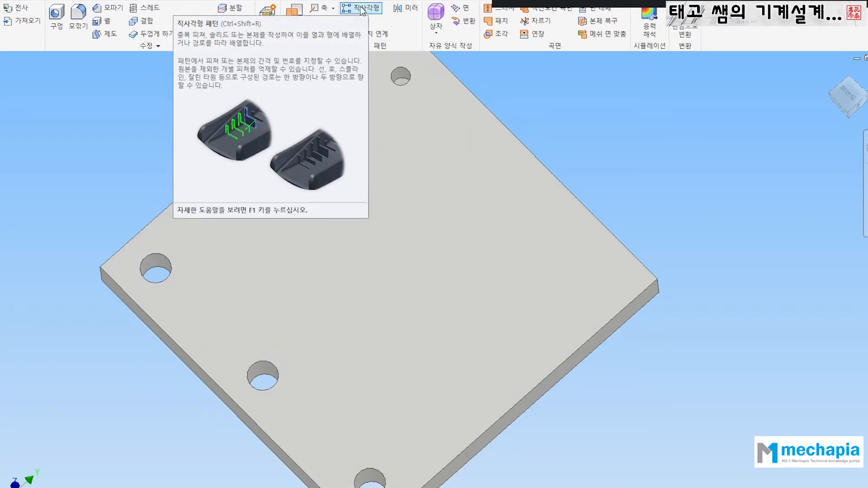
pyautogui.click(361, 8)
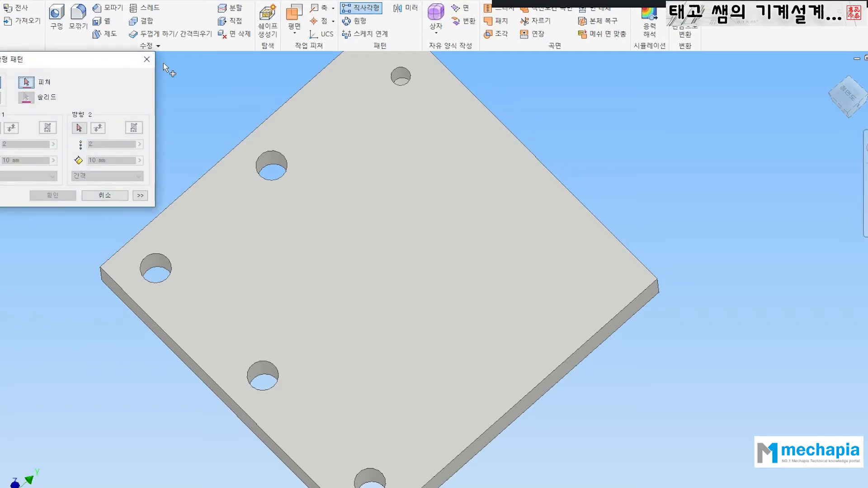
pyautogui.moveTo(60, 60); pyautogui.dragTo(146, 109)
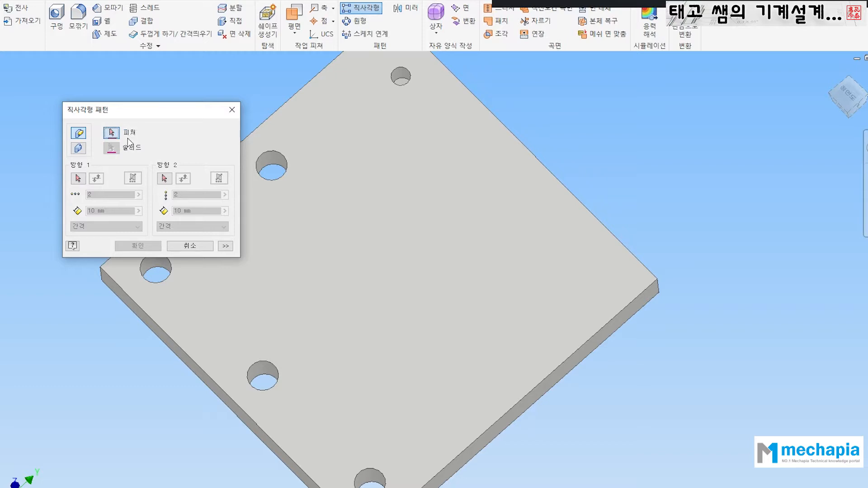
pyautogui.click(271, 159)
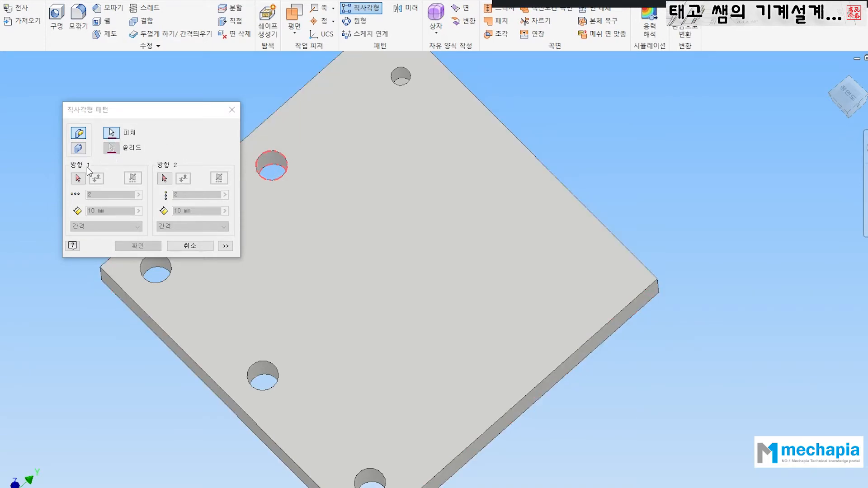
pyautogui.click(79, 178)
pyautogui.click(79, 179)
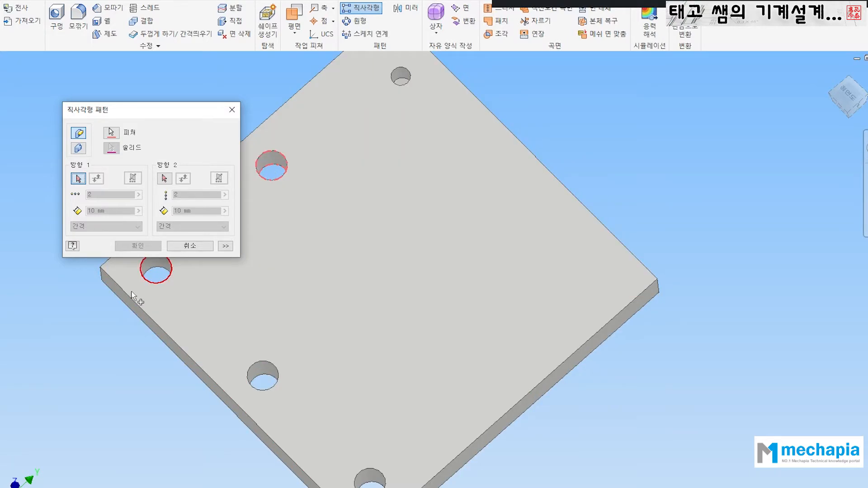
pyautogui.click(192, 362)
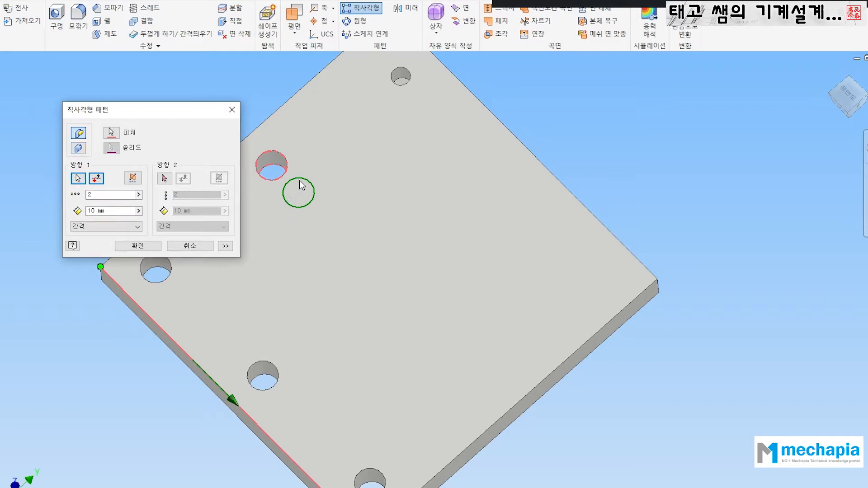
# - Set the pattern to 3 instances at 40 mm spacing in direction 1 and create it
pyautogui.click(90, 195)
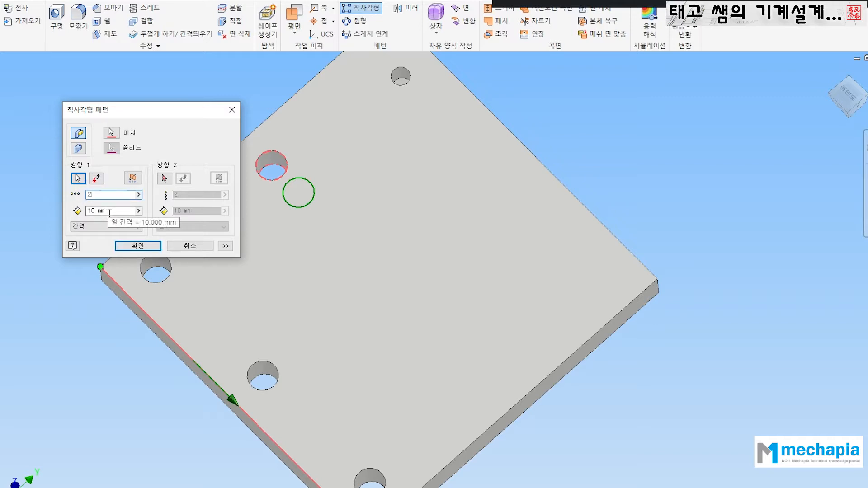
pyautogui.doubleClick(87, 194)
pyautogui.write('3')
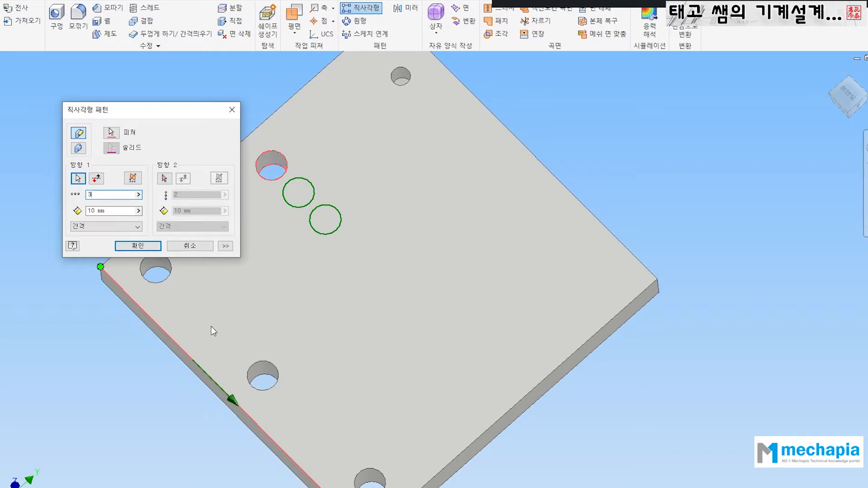
pyautogui.click(74, 210)
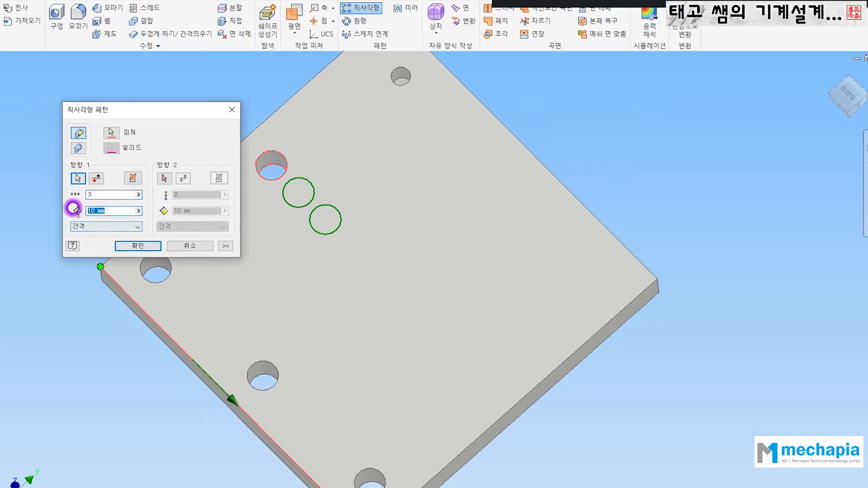
pyautogui.write('40')
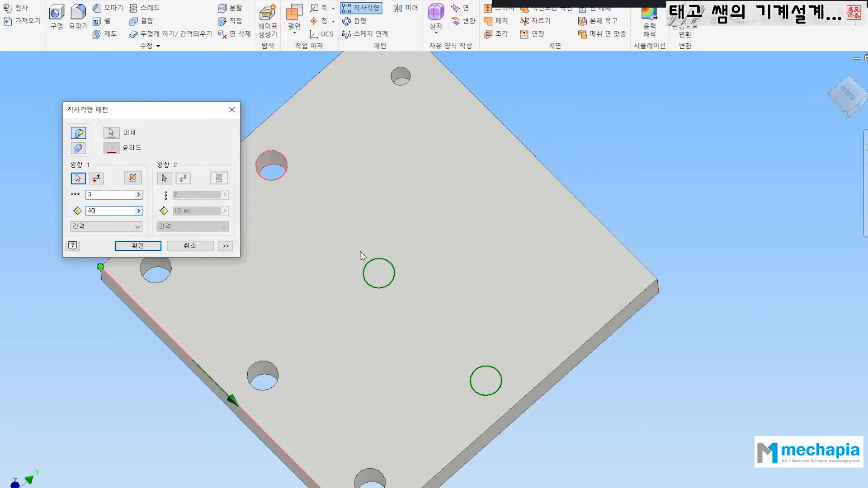
pyautogui.click(136, 246)
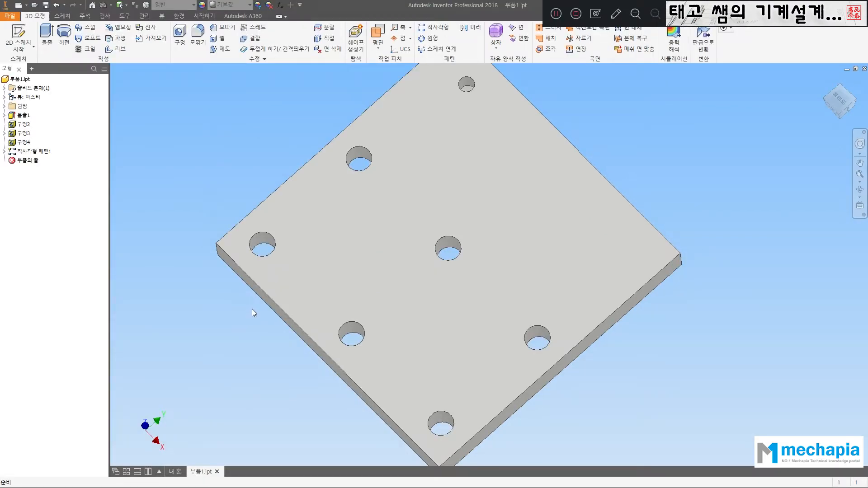
pyautogui.click(256, 252)
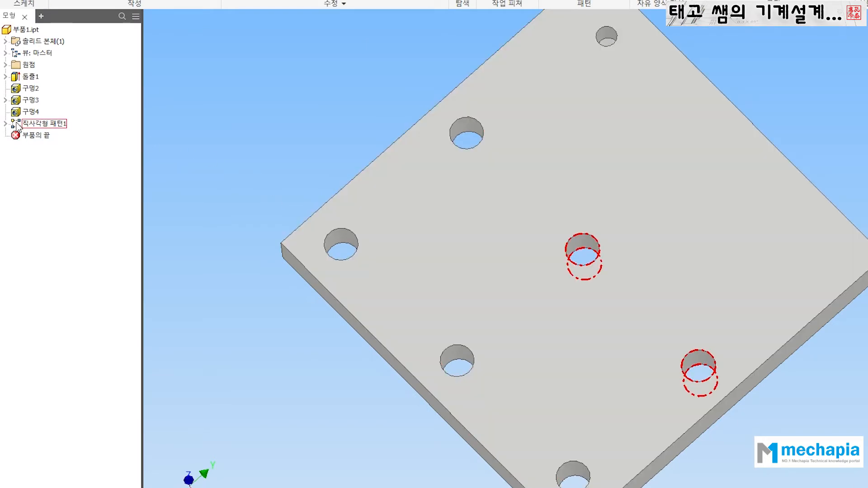
# - Edit the rectangular pattern to 4 instances with 20 mm spacing in direction 1 and apply the change
pyautogui.doubleClick(17, 125)
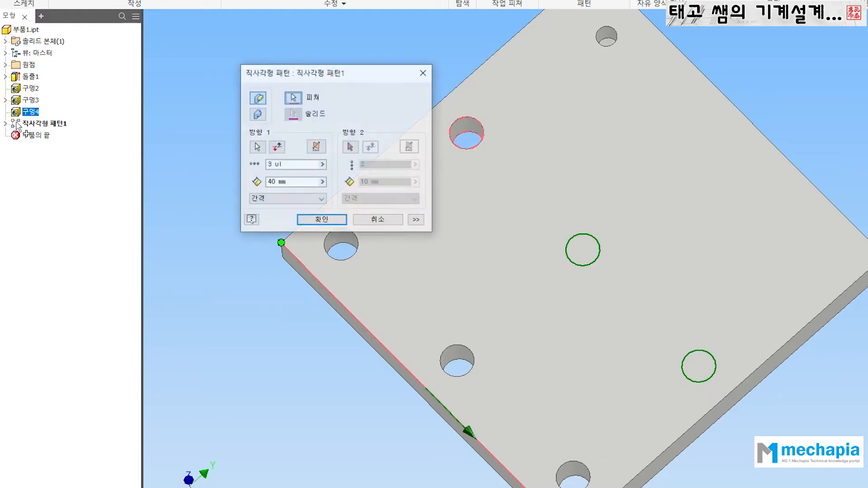
pyautogui.click(314, 73)
pyautogui.moveTo(314, 73); pyautogui.dragTo(317, 71)
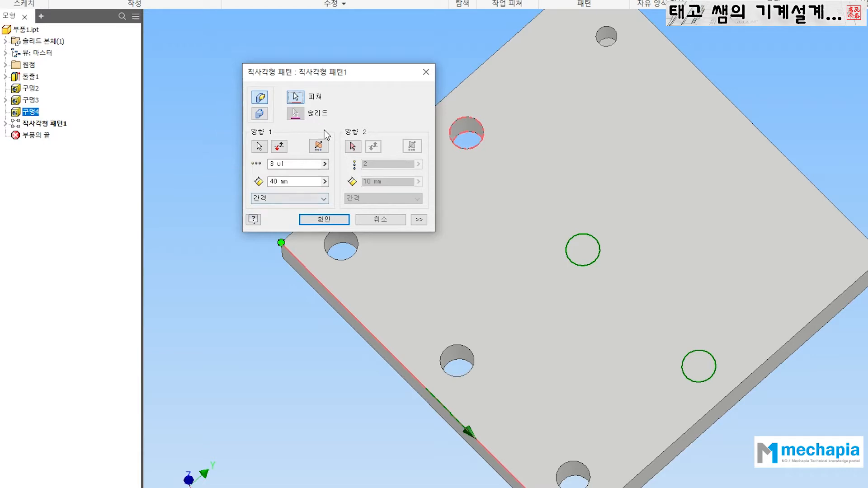
pyautogui.doubleClick(291, 167)
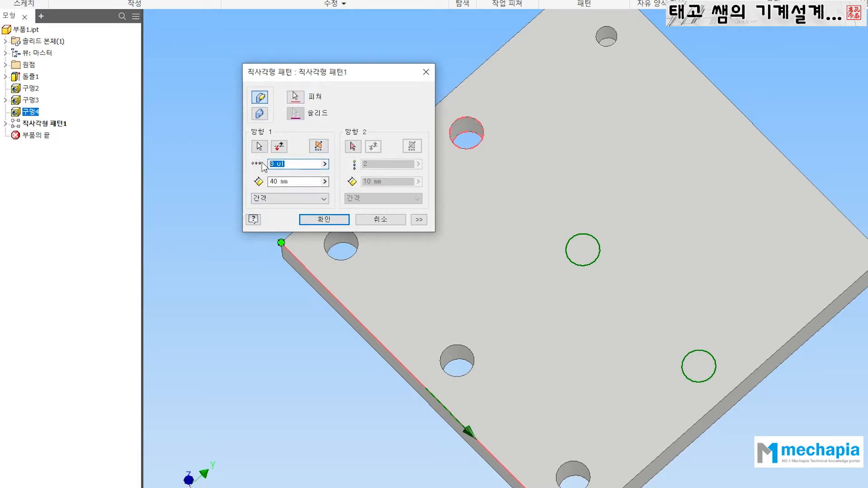
pyautogui.write('4')
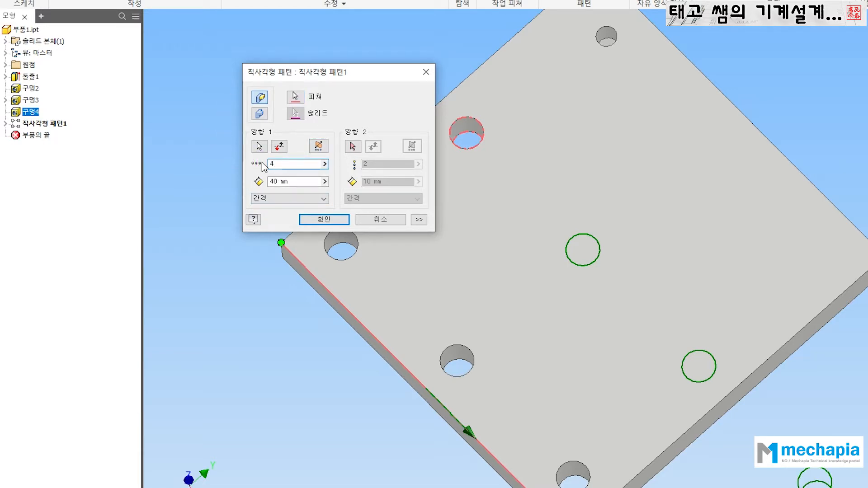
pyautogui.click(279, 182)
pyautogui.write('20')
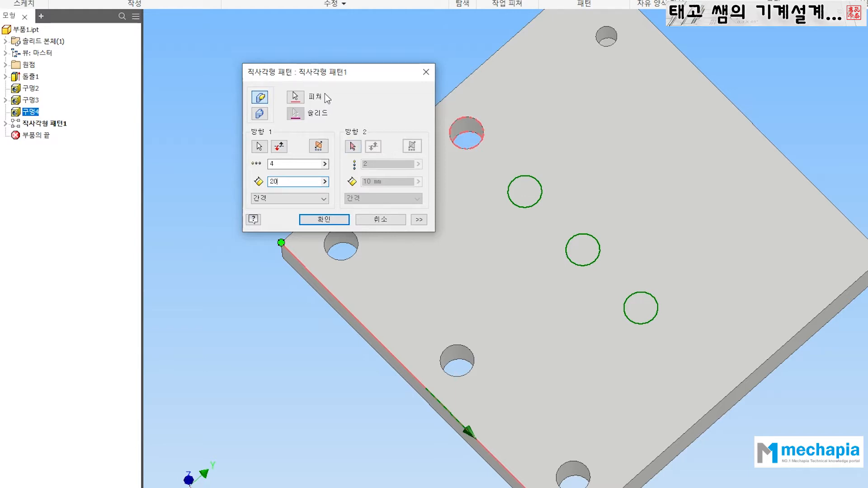
pyautogui.moveTo(343, 73); pyautogui.dragTo(355, 54)
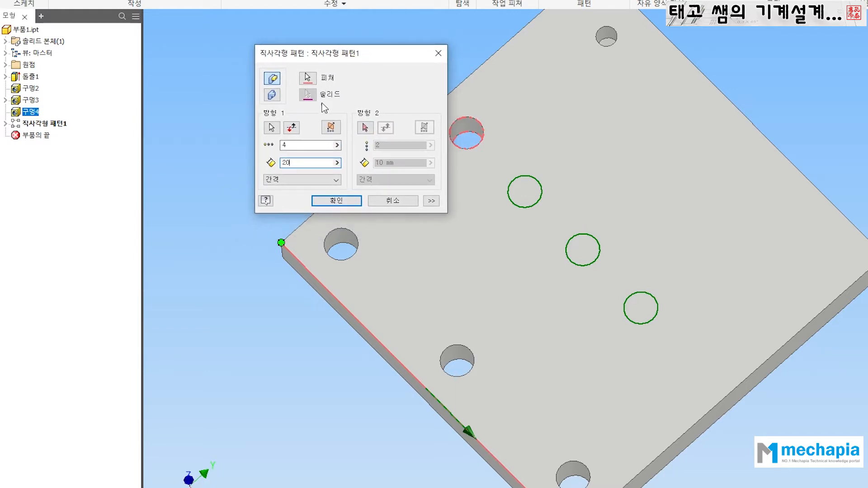
pyautogui.press('Tab')
pyautogui.write('20')
pyautogui.click(336, 201)
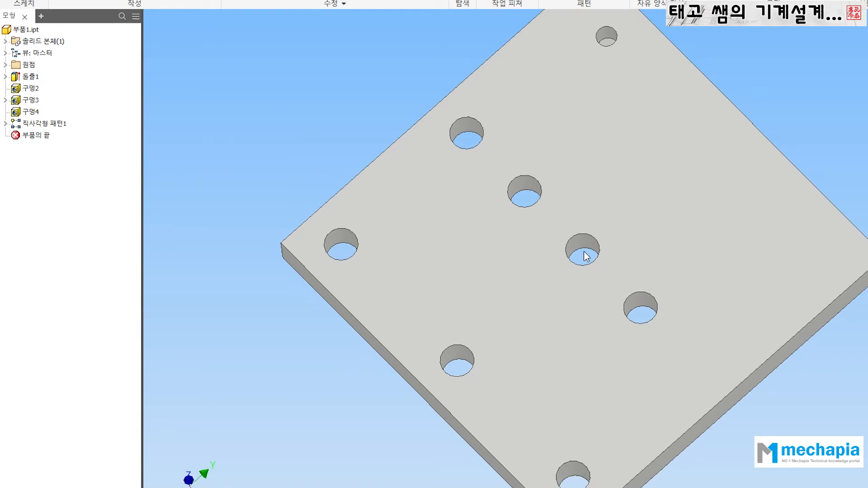
pyautogui.click(641, 319)
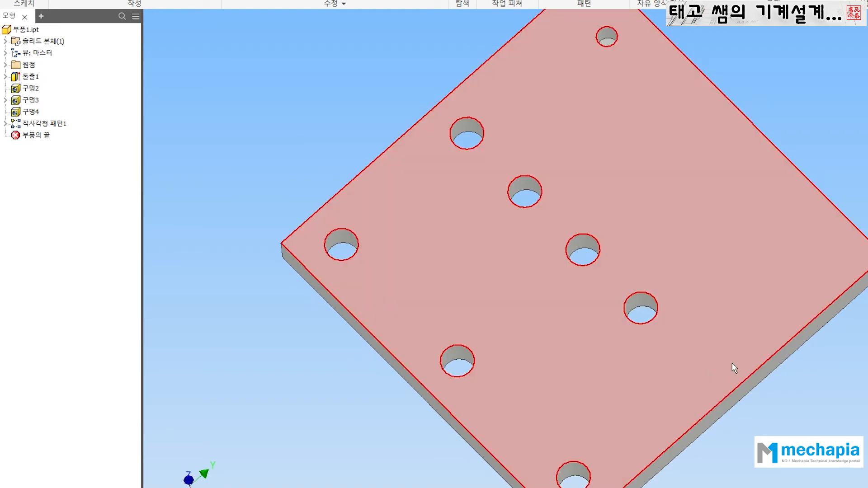
pyautogui.click(585, 261)
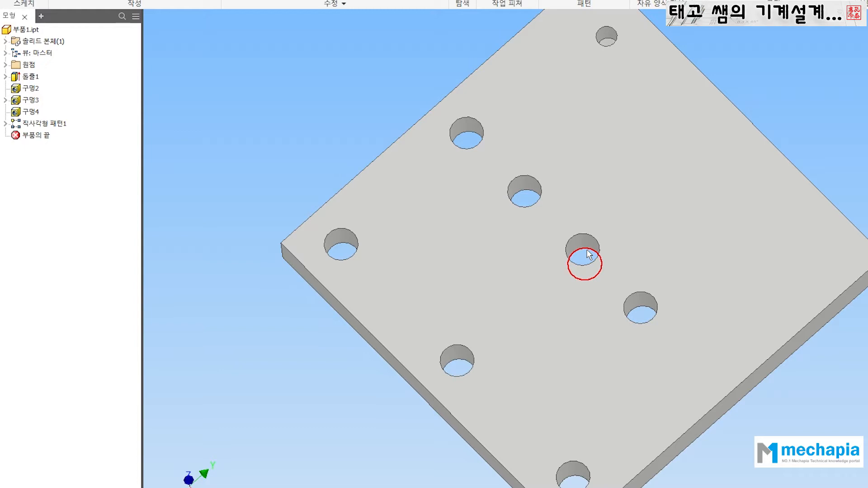
pyautogui.moveTo(589, 254)
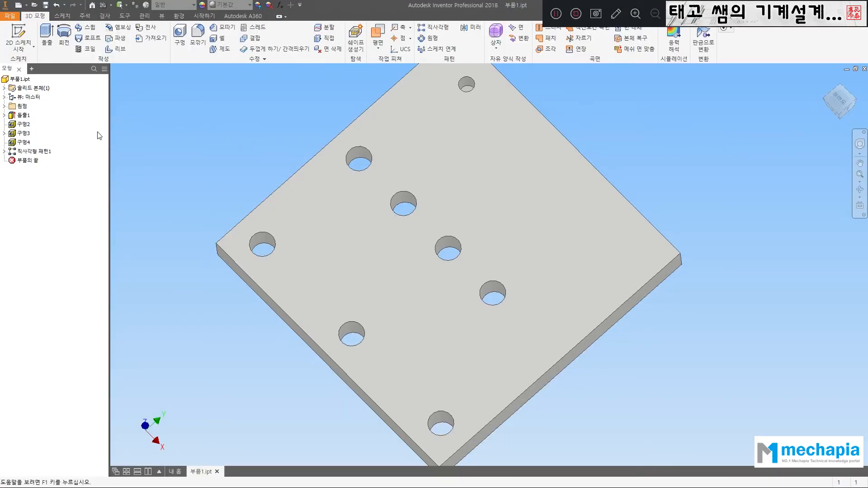
# - Delete the rectangular pattern and all three hole features, including the sketch used by the three-point holes, leaving only the plate's extrusion
pyautogui.rightClick(38, 151)
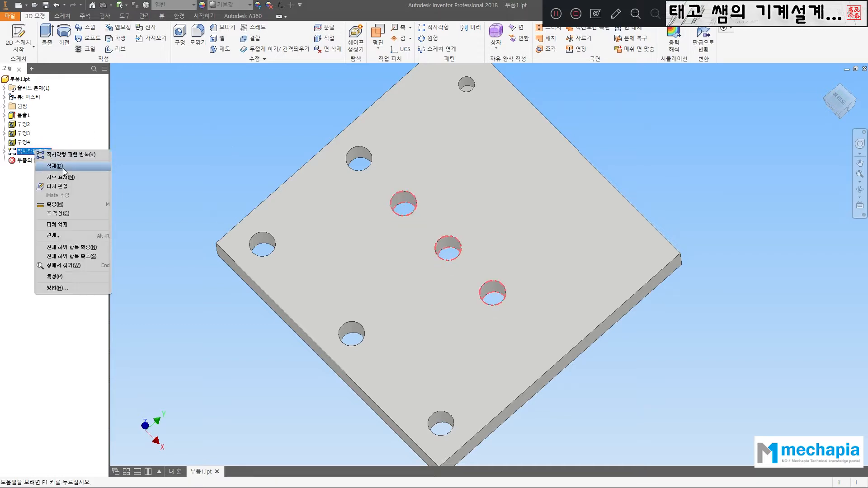
pyautogui.click(54, 166)
pyautogui.rightClick(33, 145)
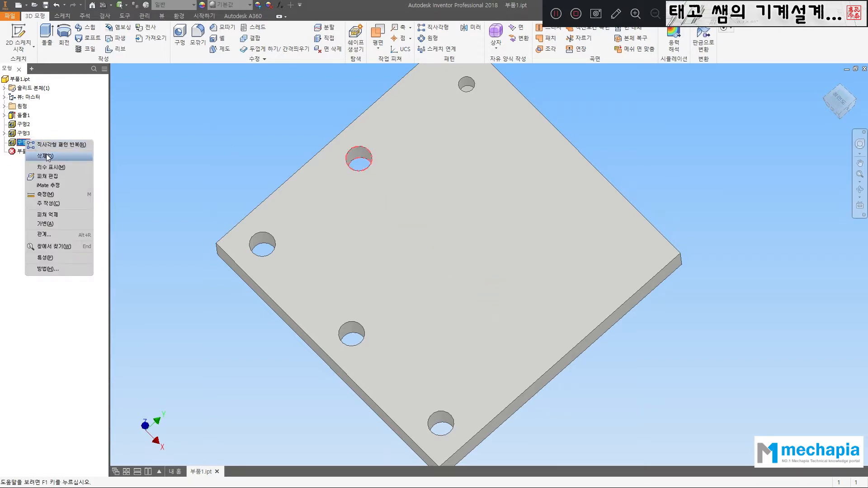
pyautogui.click(45, 155)
pyautogui.rightClick(21, 134)
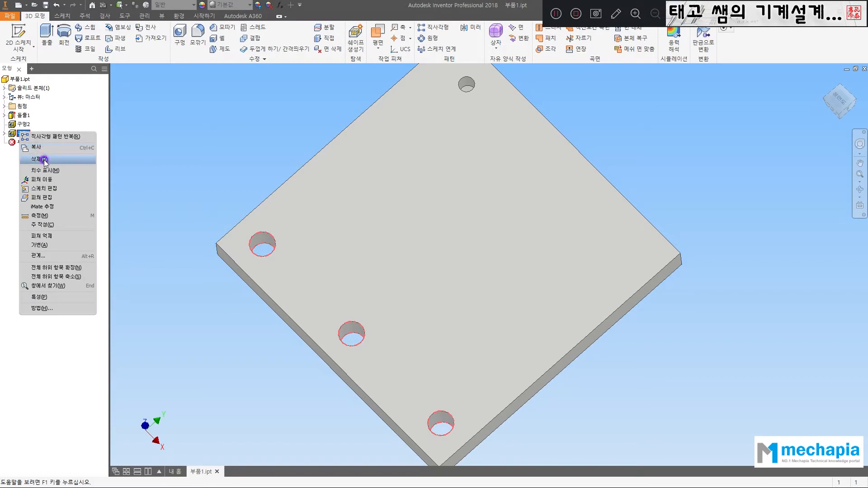
pyautogui.click(41, 159)
pyautogui.click(123, 109)
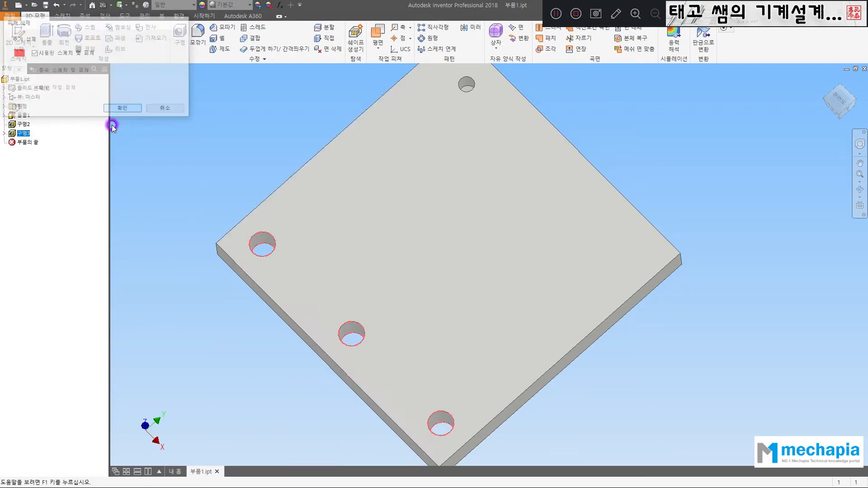
pyautogui.rightClick(21, 124)
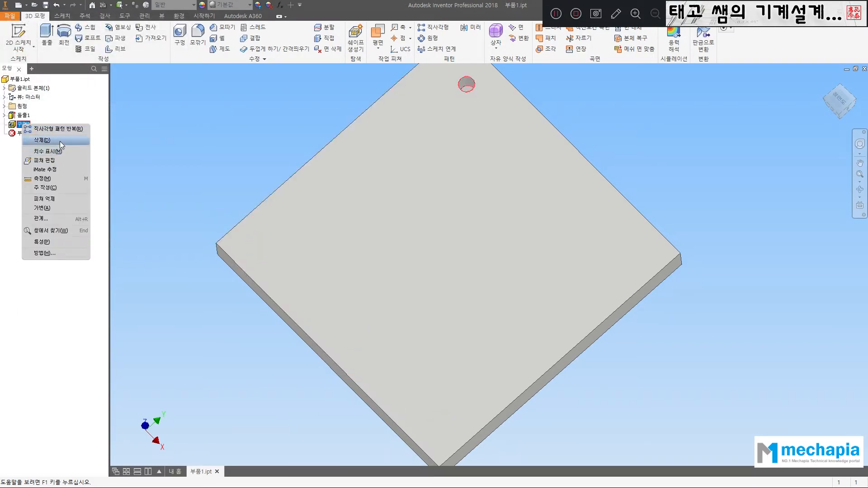
pyautogui.click(59, 140)
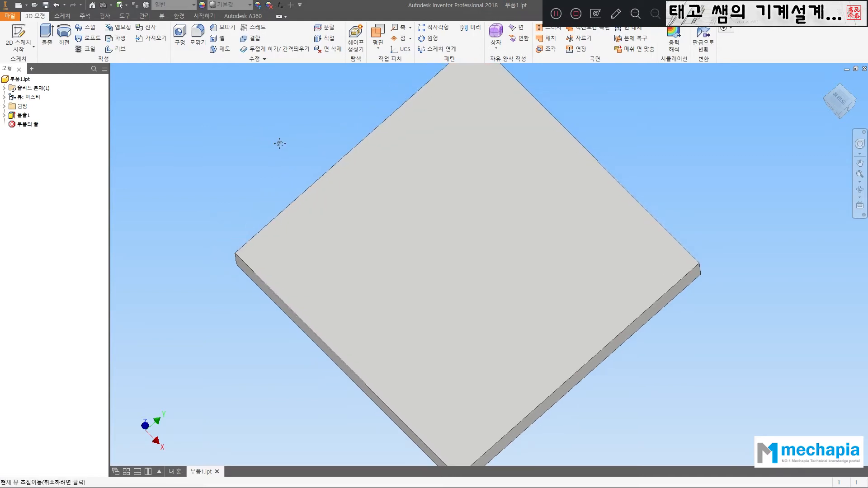
# - Orbit the plate until its top face is viewed nearly square-on with the edges roughly horizontal and vertical
pyautogui.press('F4')
pyautogui.moveTo(650, 167); pyautogui.dragTo(491, 111)
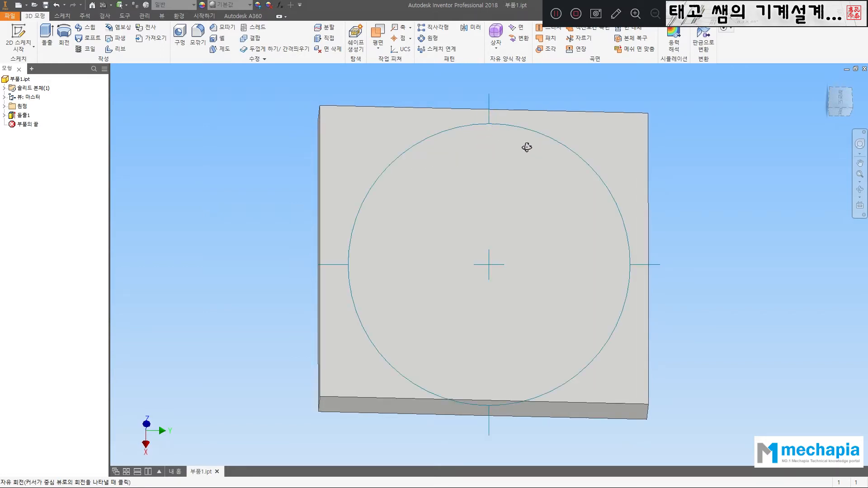
pyautogui.moveTo(538, 170)
pyautogui.mouseDown()
pyautogui.moveTo(558, 179)
pyautogui.moveTo(544, 171)
pyautogui.moveTo(551, 170)
pyautogui.mouseUp()
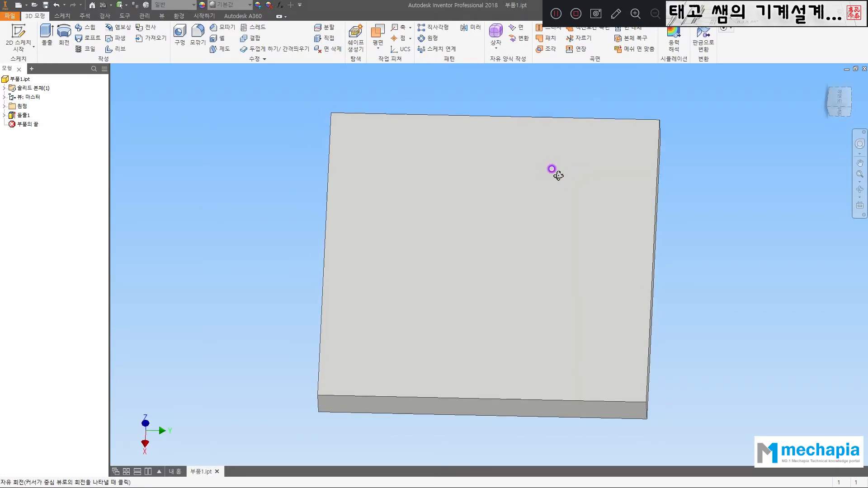
pyautogui.moveTo(566, 83)
pyautogui.mouseDown()
pyautogui.moveTo(537, 72)
pyautogui.moveTo(552, 93)
pyautogui.mouseUp()
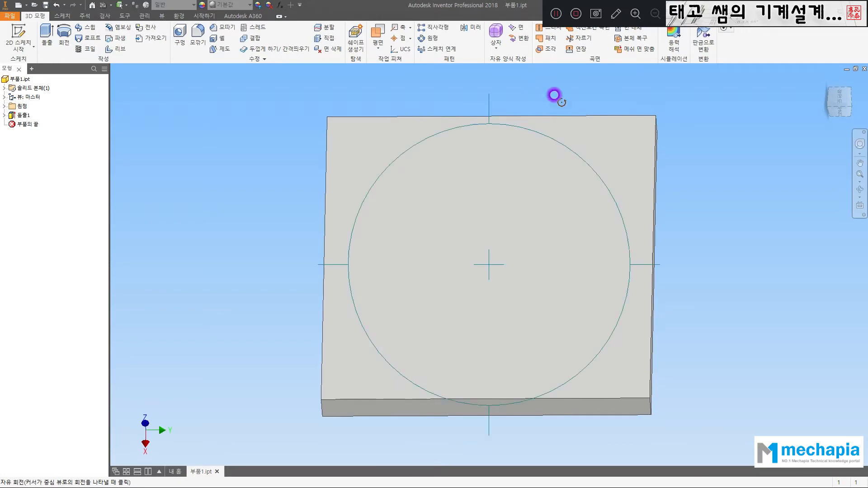
pyautogui.press('Escape')
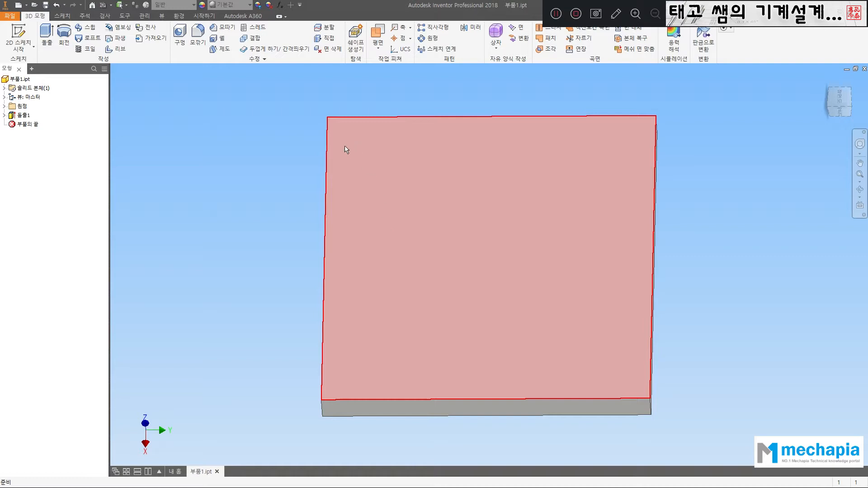
# - Start a sketch on the plate's top face and place four sketch points, one near each corner
pyautogui.click(519, 142)
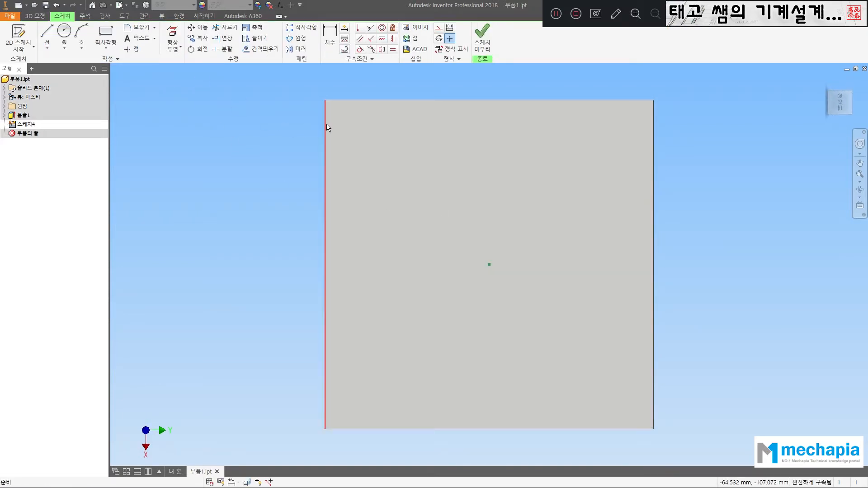
pyautogui.click(127, 50)
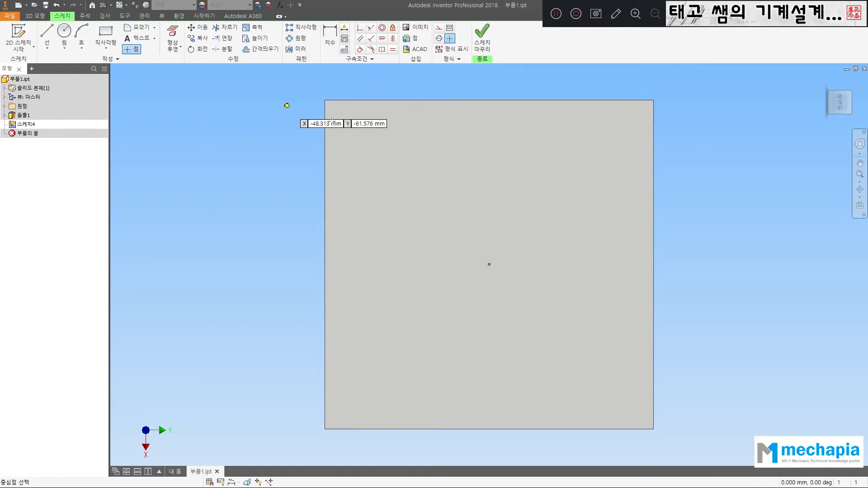
pyautogui.click(351, 120)
pyautogui.click(621, 122)
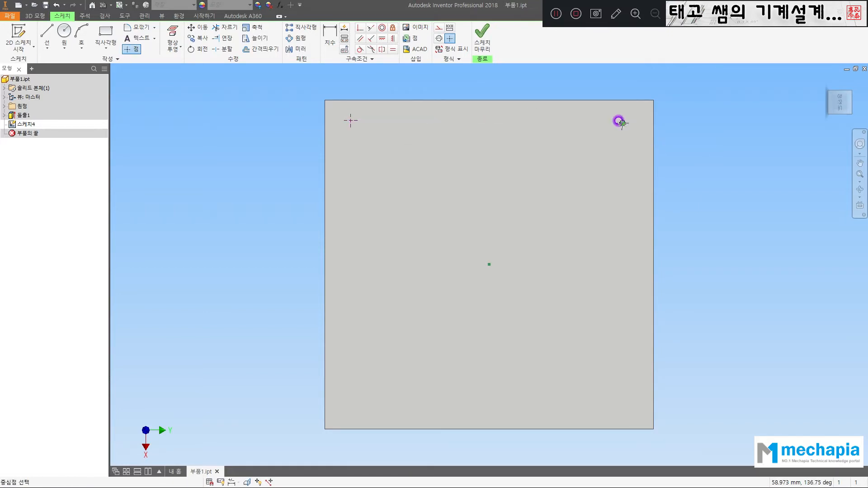
pyautogui.click(622, 401)
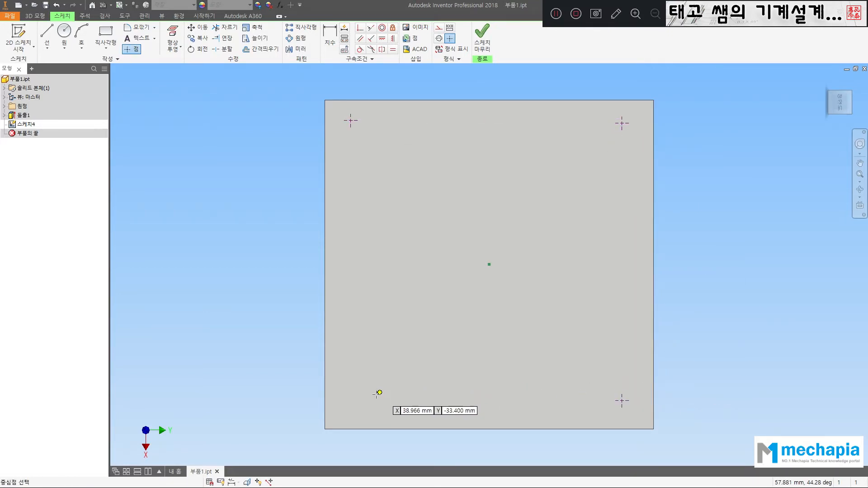
pyautogui.click(344, 401)
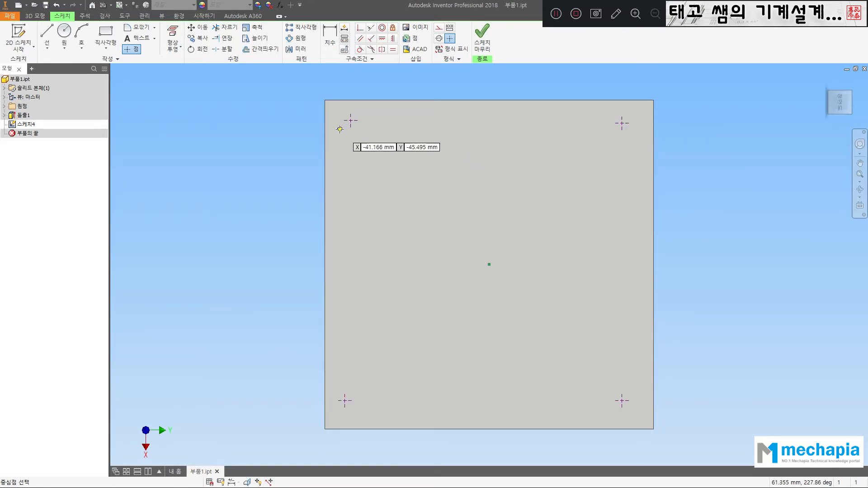
# - Dimension the upper-left sketch point 10 mm from the plate's left edge
pyautogui.click(329, 42)
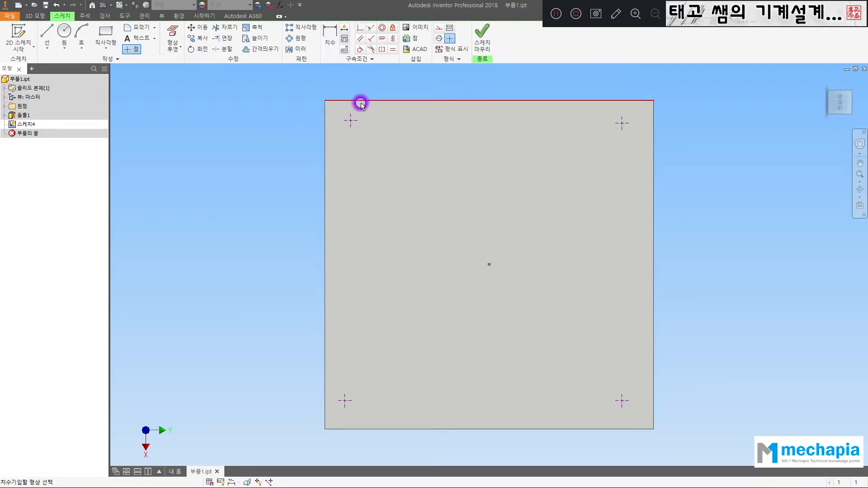
pyautogui.click(326, 120)
pyautogui.click(351, 121)
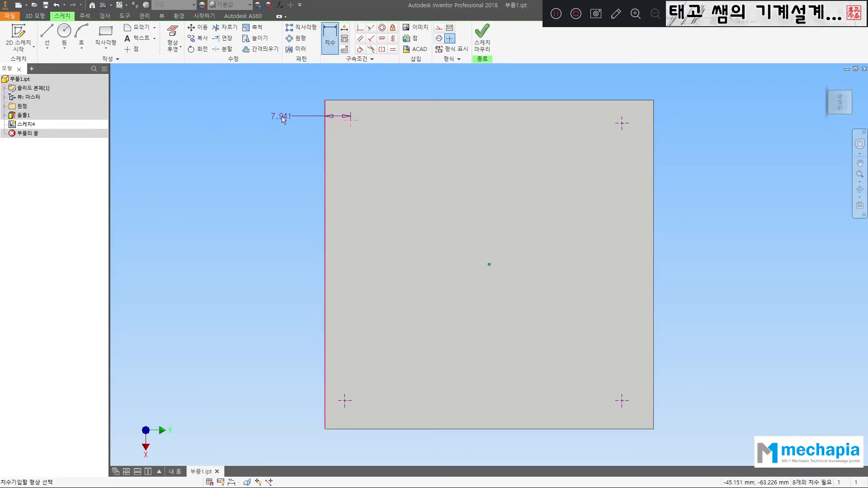
pyautogui.click(282, 116)
pyautogui.write('10')
pyautogui.press('Return')
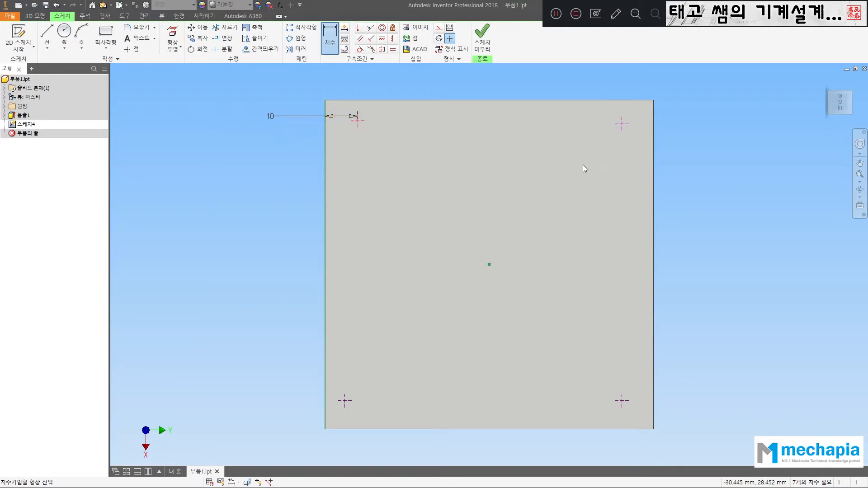
# - Dimension the horizontal distance between the two upper sketch points as 80 mm
pyautogui.click(622, 123)
pyautogui.click(506, 87)
pyautogui.write('80')
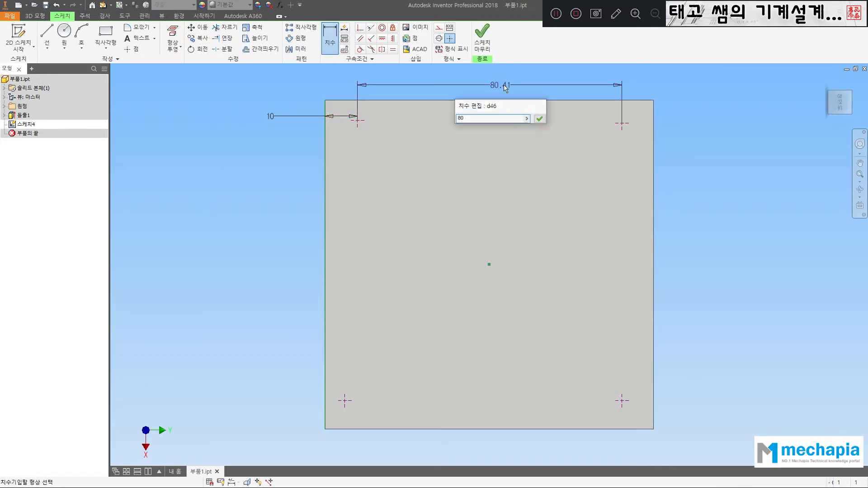
pyautogui.press('Return')
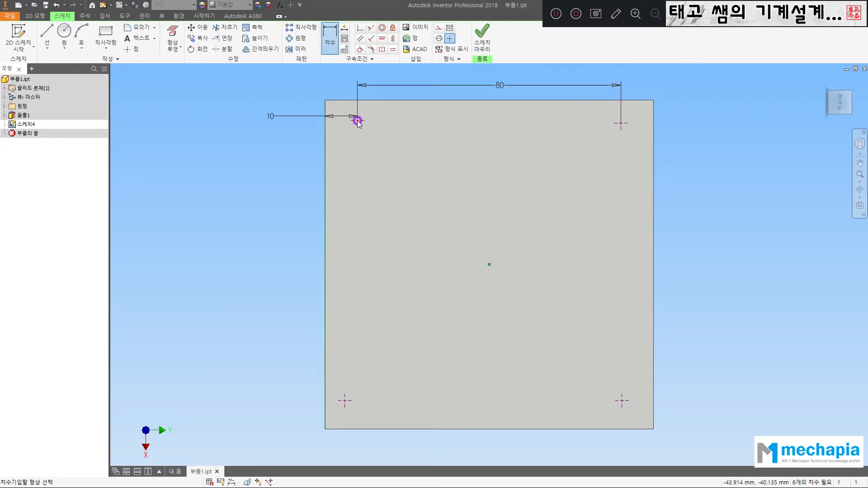
# - Dimension the upper-left sketch point 10 mm from the plate's upper edge
pyautogui.click(357, 120)
pyautogui.click(343, 101)
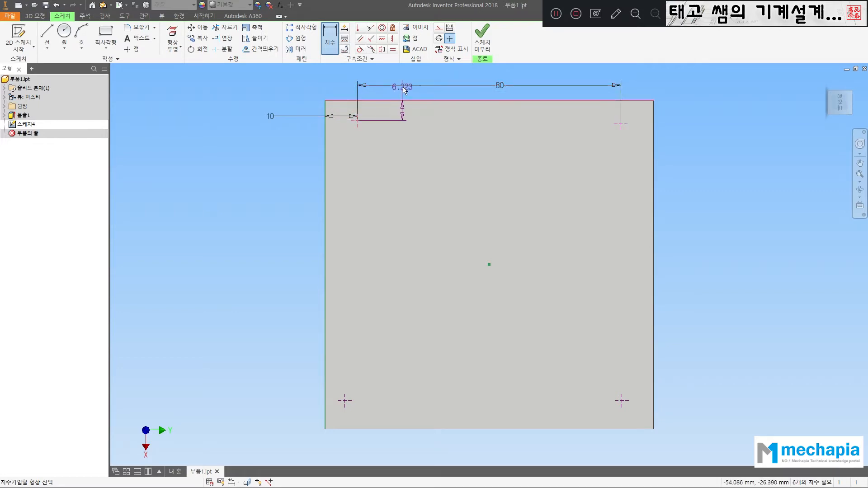
pyautogui.click(381, 92)
pyautogui.write('10')
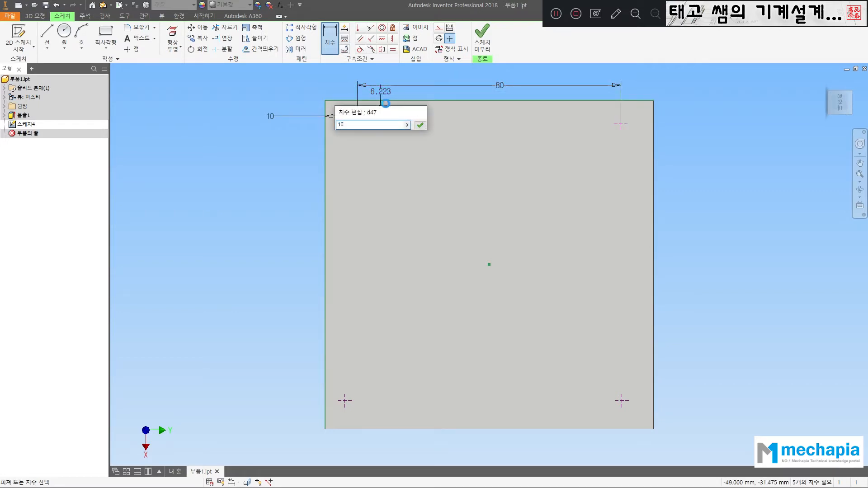
pyautogui.press('Return')
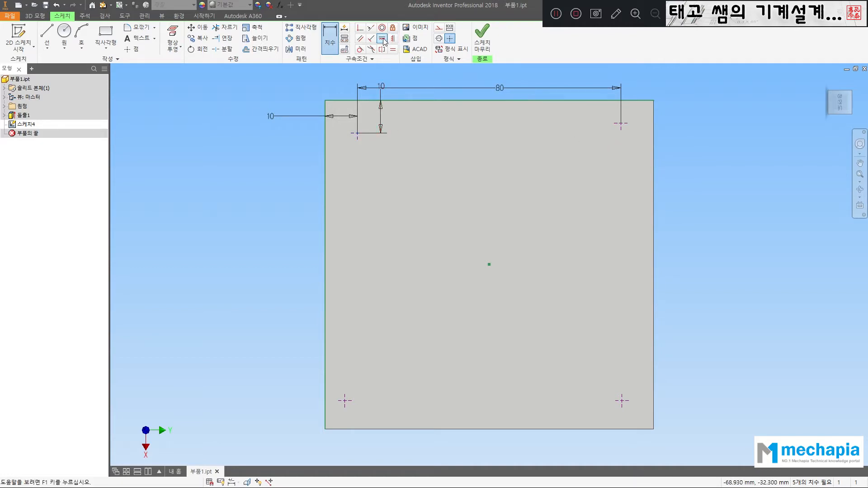
# - Align the upper-right sketch point with the upper-left one using the sketch's Vertical constraint
pyautogui.moveTo(821, 107)
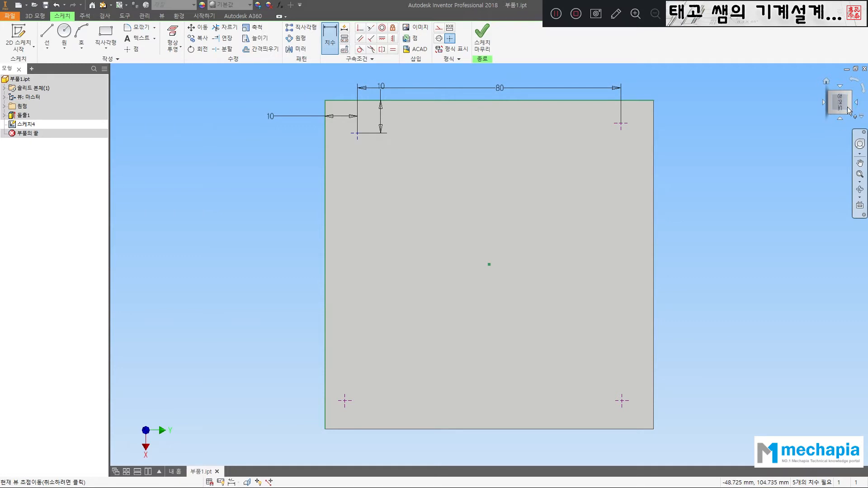
pyautogui.click(382, 38)
pyautogui.click(357, 133)
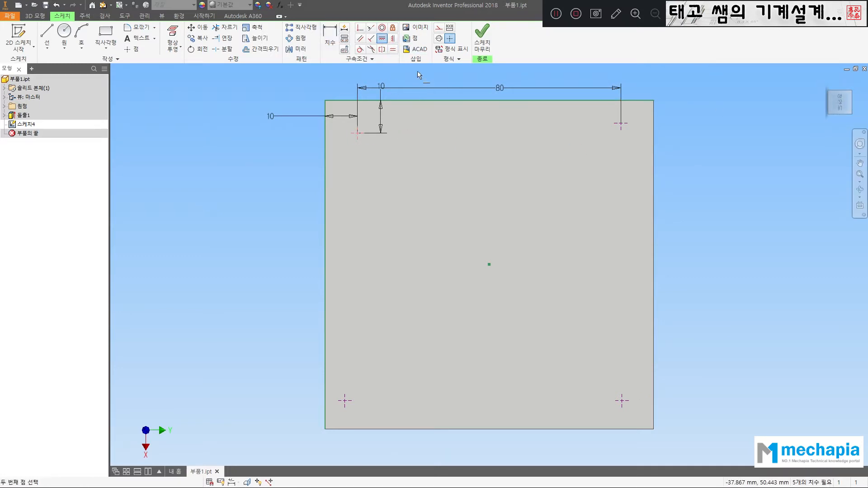
pyautogui.click(393, 38)
pyautogui.click(358, 134)
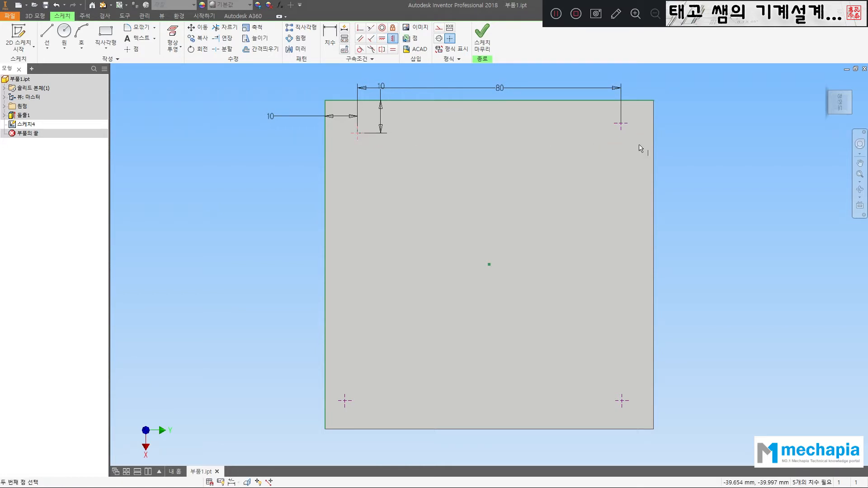
pyautogui.click(621, 124)
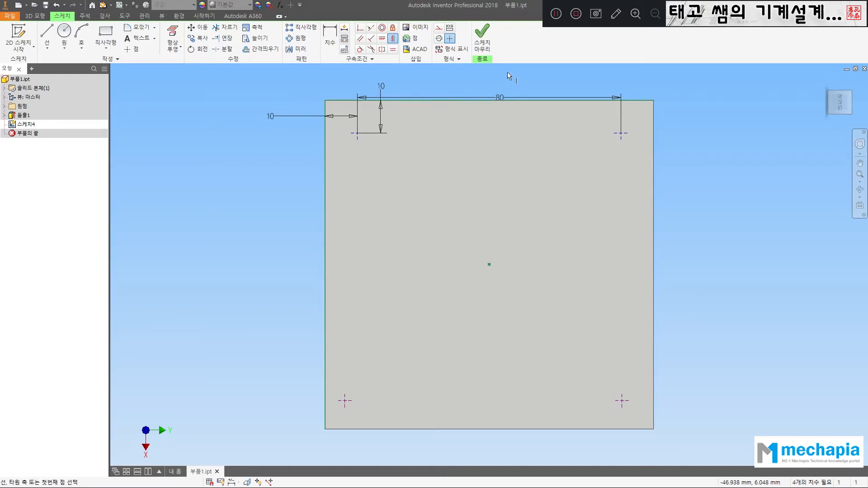
# - Finish the sketch and create 8 mm through-all simple holes at all four sketch points
pyautogui.click(482, 36)
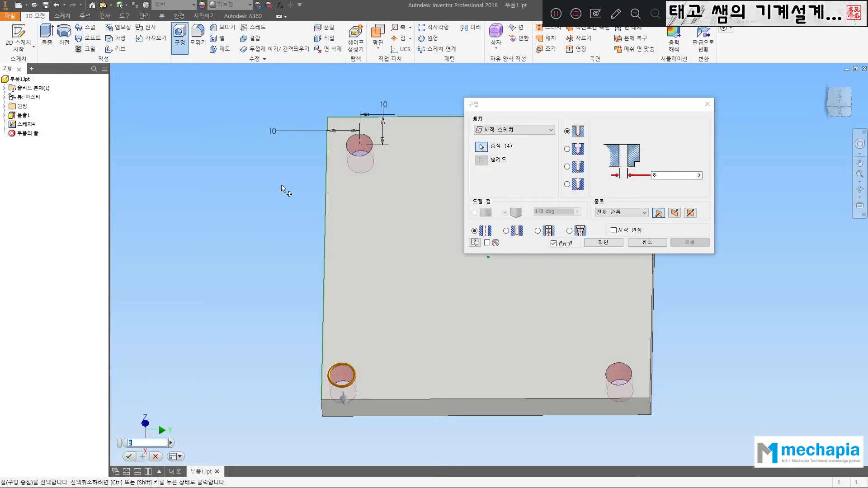
pyautogui.moveTo(596, 106); pyautogui.dragTo(497, 177)
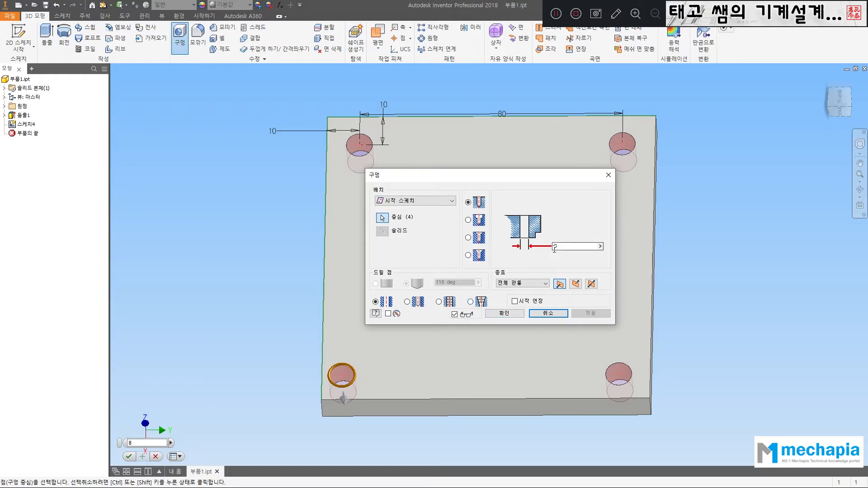
pyautogui.click(505, 313)
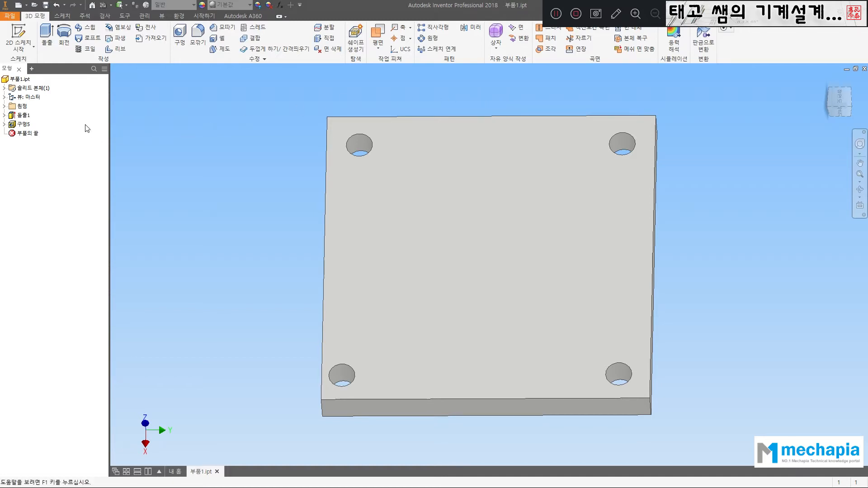
# - Edit the sketch under the hole feature and set the spacing between the two upper points to 75 mm
pyautogui.click(4, 124)
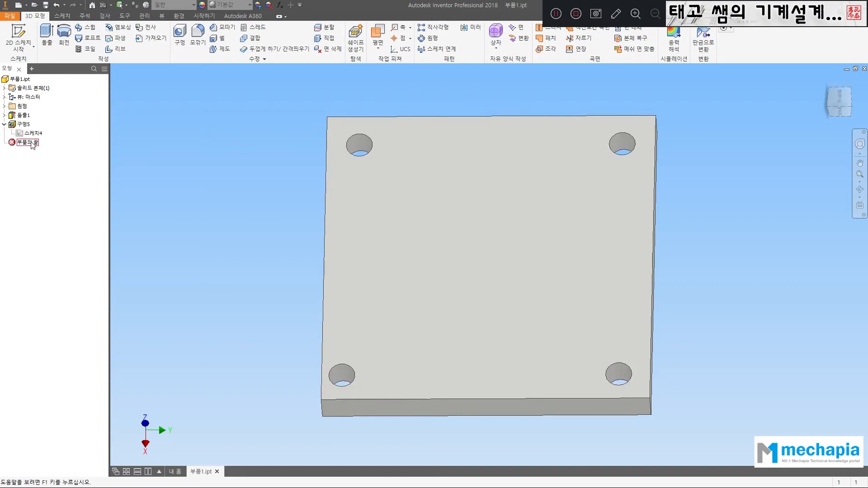
pyautogui.doubleClick(20, 137)
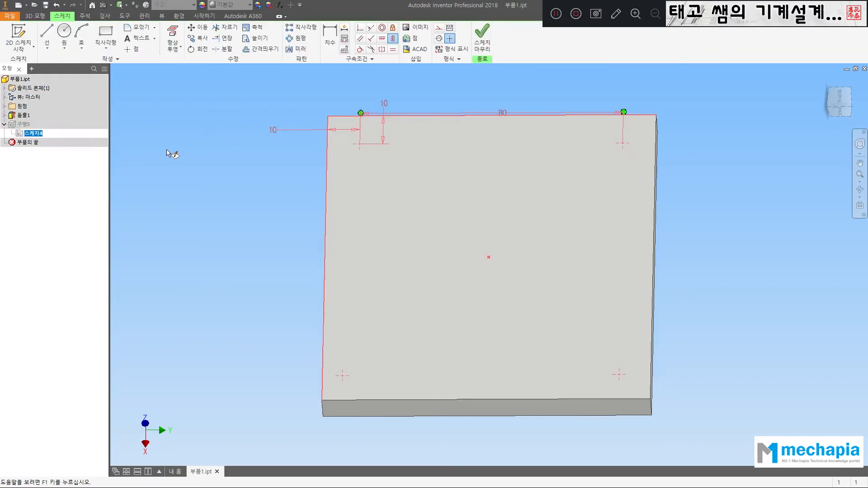
pyautogui.doubleClick(527, 107)
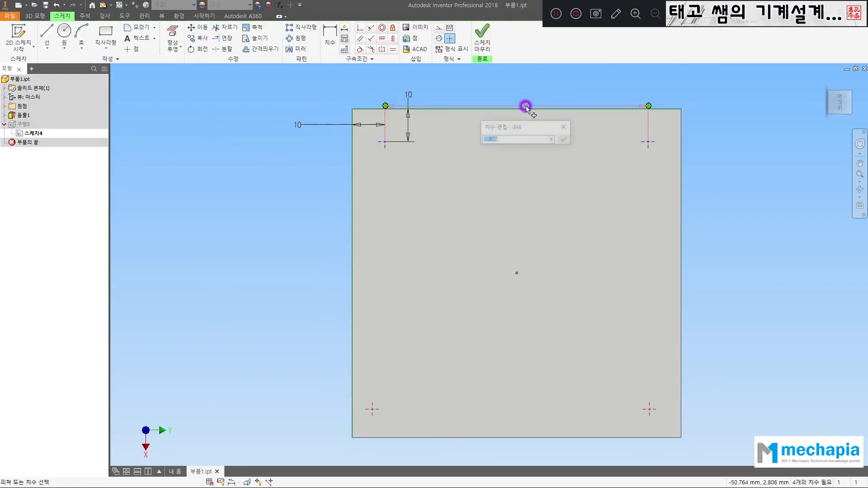
pyautogui.write('75')
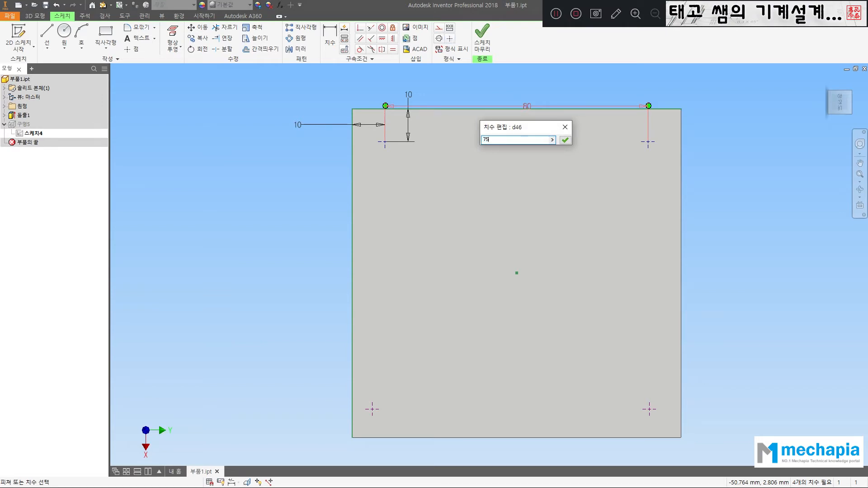
pyautogui.press('Return')
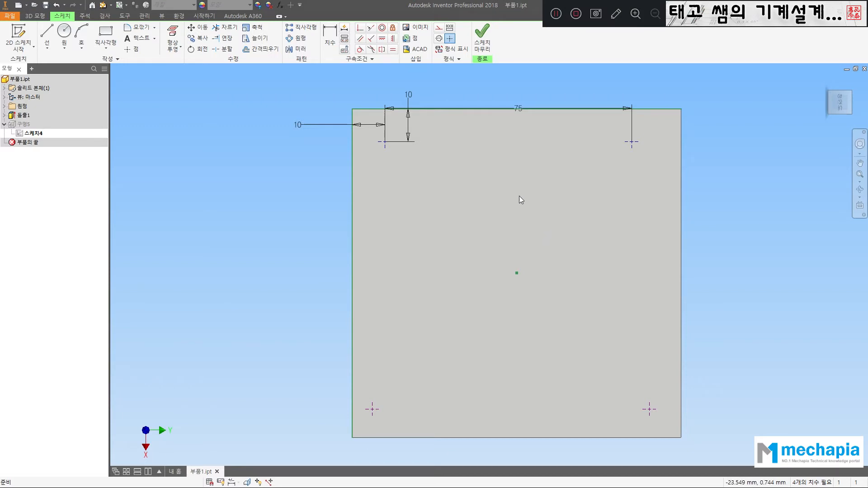
# - Delete the 75 mm dimension and the upper-right, lower-right and lower-left sketch points, leaving only the upper-left point
pyautogui.click(520, 108)
pyautogui.press('Delete')
pyautogui.moveTo(595, 132); pyautogui.dragTo(678, 184)
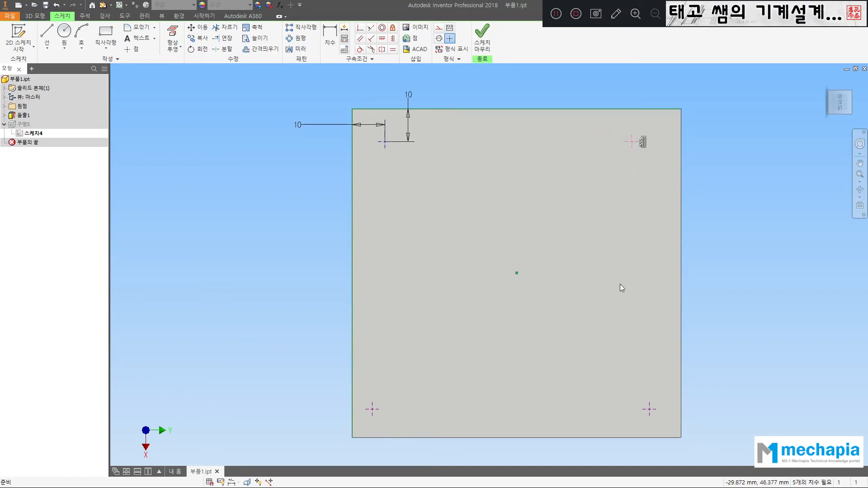
pyautogui.press('Delete')
pyautogui.moveTo(635, 391); pyautogui.dragTo(686, 435)
pyautogui.press('Delete')
pyautogui.moveTo(307, 382); pyautogui.dragTo(400, 422)
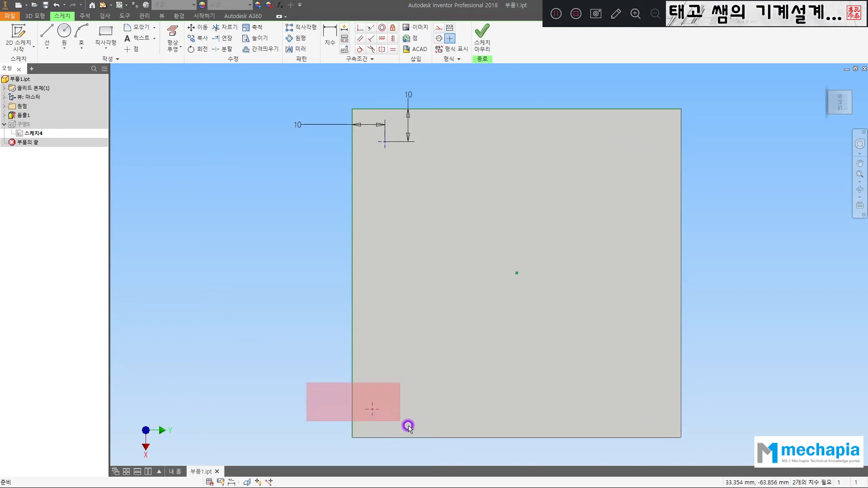
pyautogui.press('Delete')
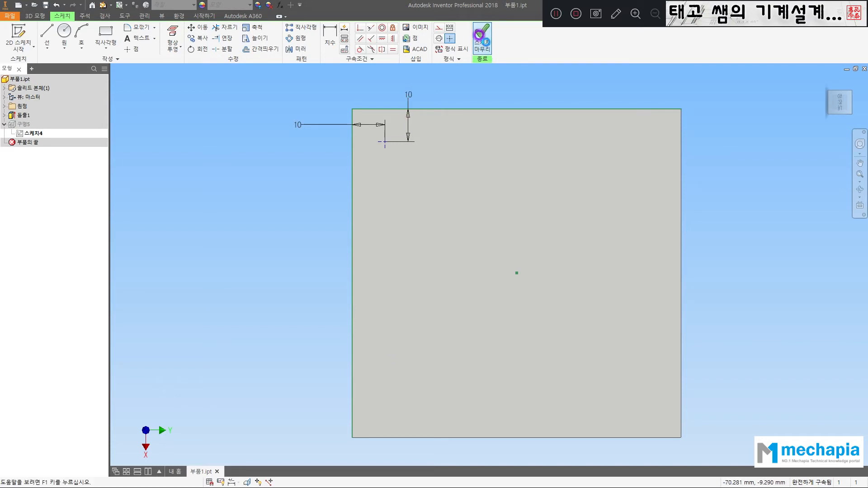
# - Finish the sketch and delete the hole feature while keeping its consumed sketch
pyautogui.click(482, 36)
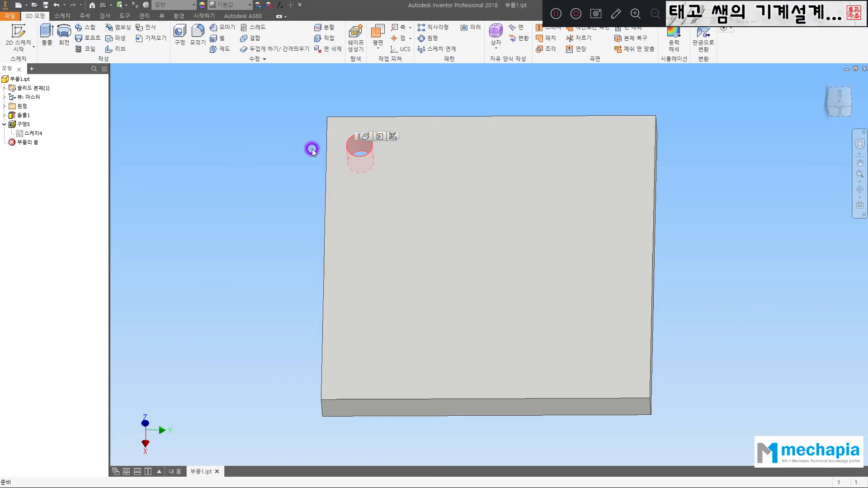
pyautogui.rightClick(23, 124)
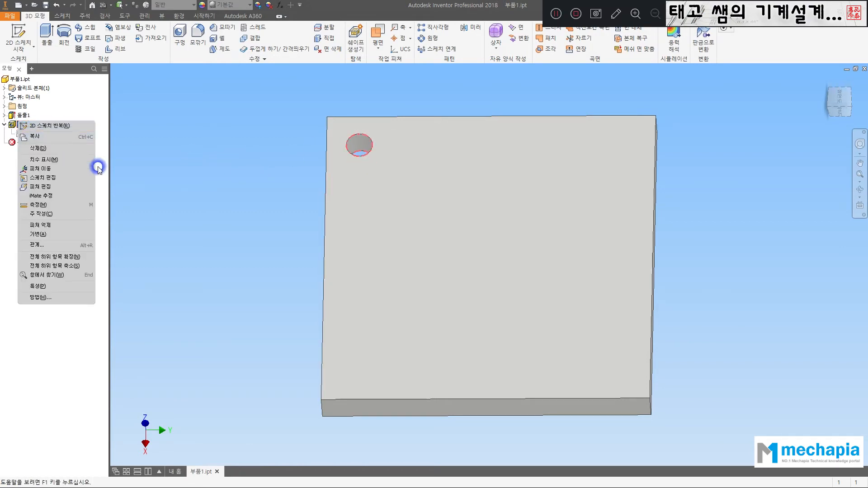
pyautogui.click(178, 166)
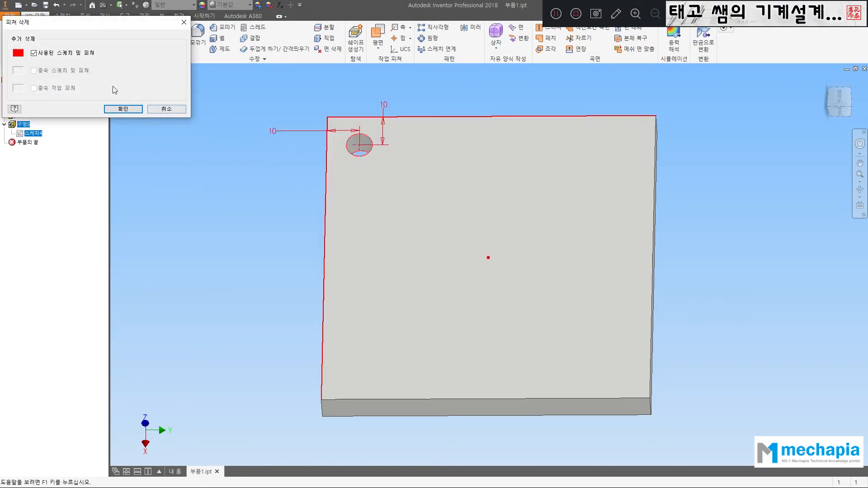
pyautogui.click(123, 109)
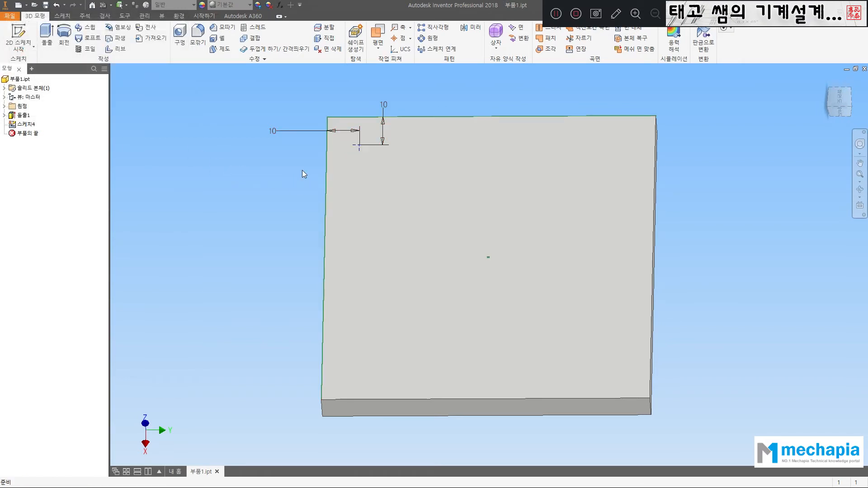
# - Create an 8 mm through-all simple hole at the plate's upper-left sketch point
pyautogui.click(180, 38)
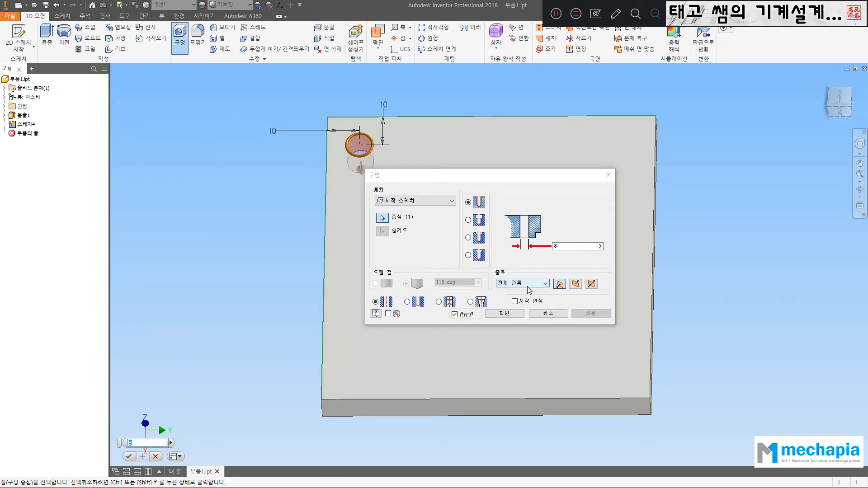
pyautogui.click(509, 312)
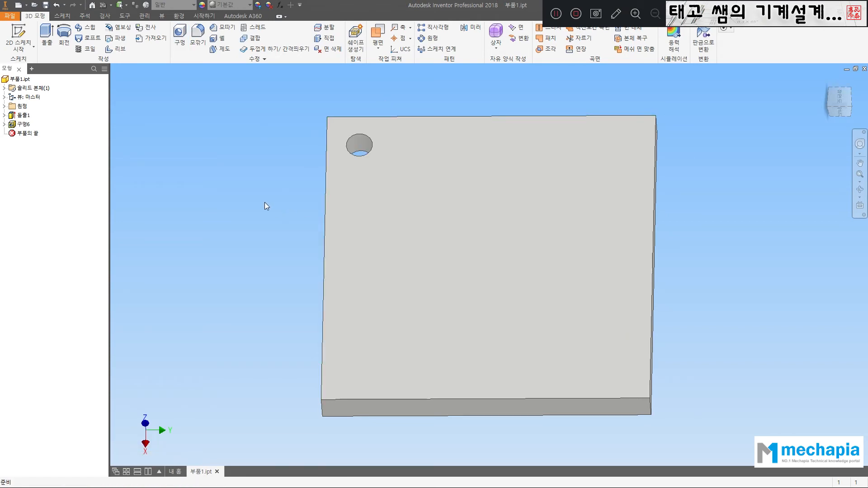
# - Start a rectangular pattern of the corner hole along the plate's upper edge, directed toward the opposite corner, with 2 instances spaced 80 mm
pyautogui.click(425, 28)
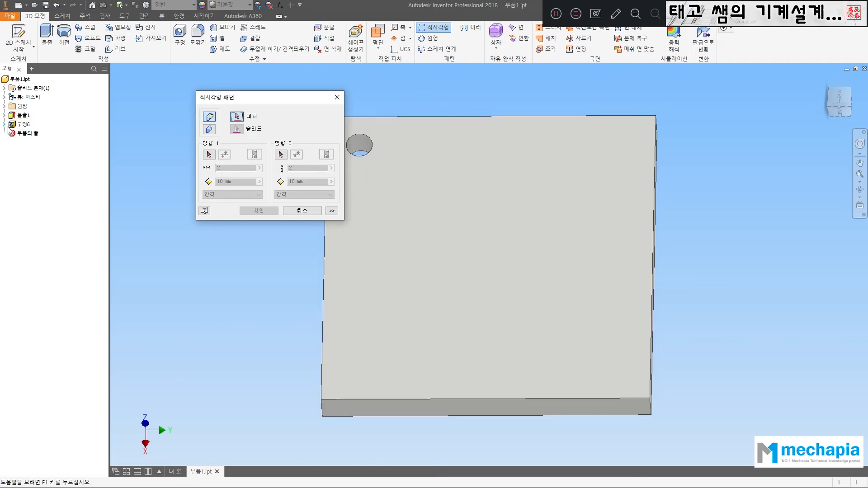
pyautogui.click(354, 145)
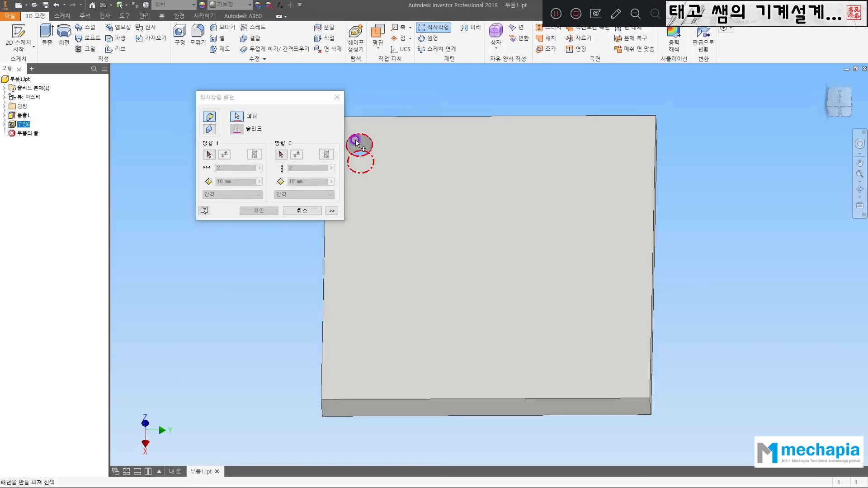
pyautogui.click(208, 155)
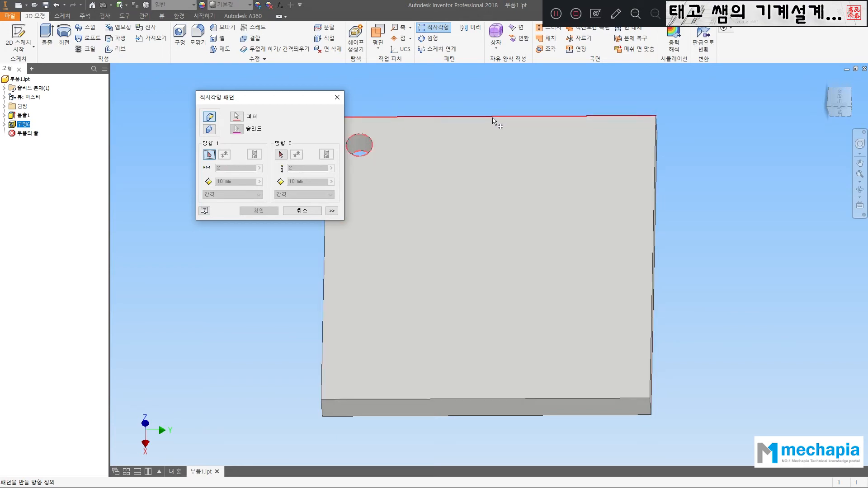
pyautogui.click(507, 133)
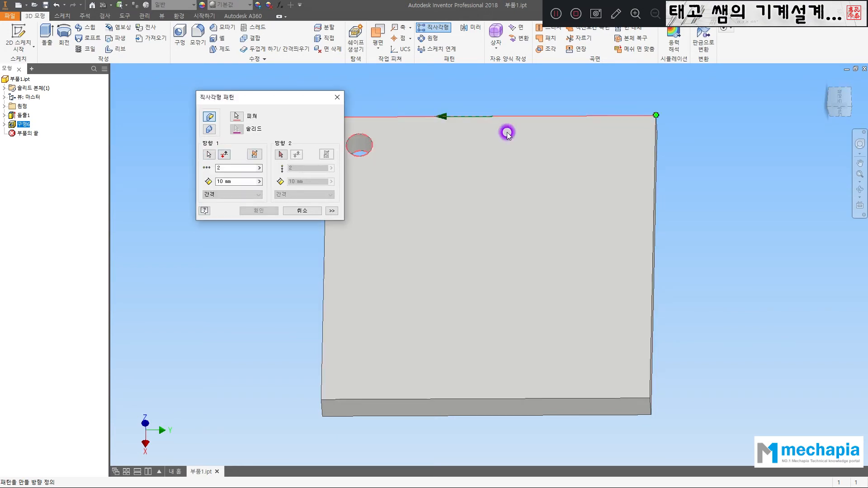
pyautogui.moveTo(291, 98); pyautogui.dragTo(245, 100)
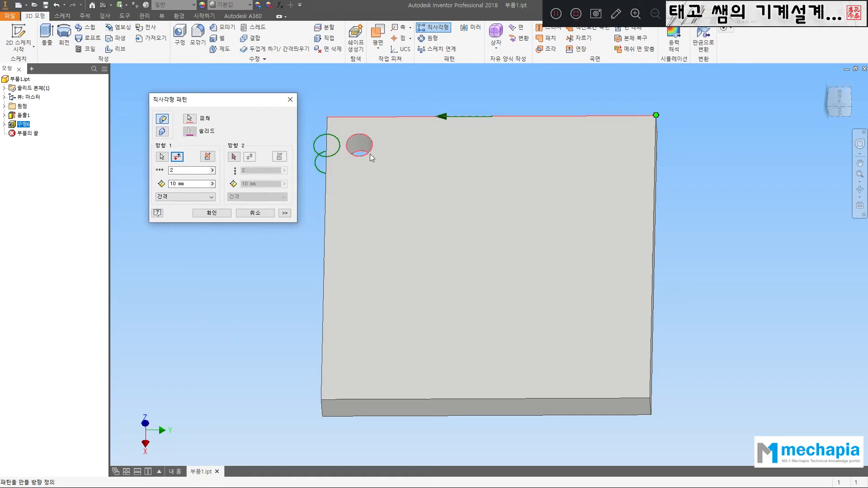
pyautogui.click(177, 157)
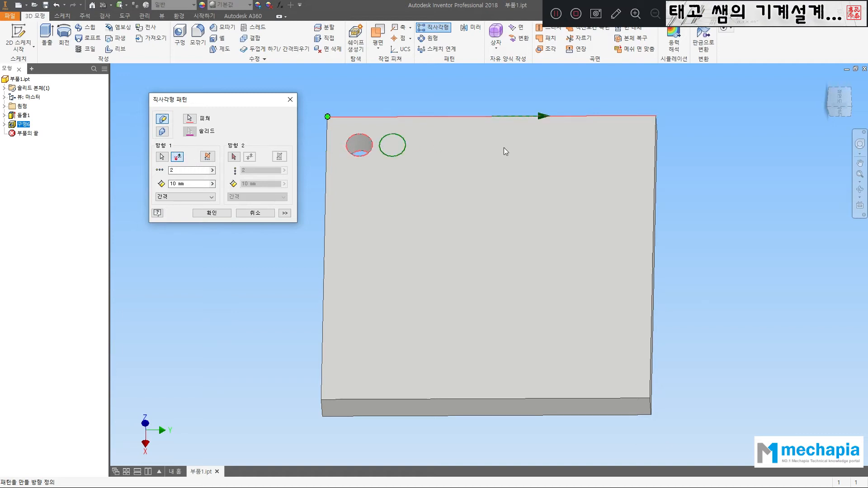
pyautogui.click(190, 183)
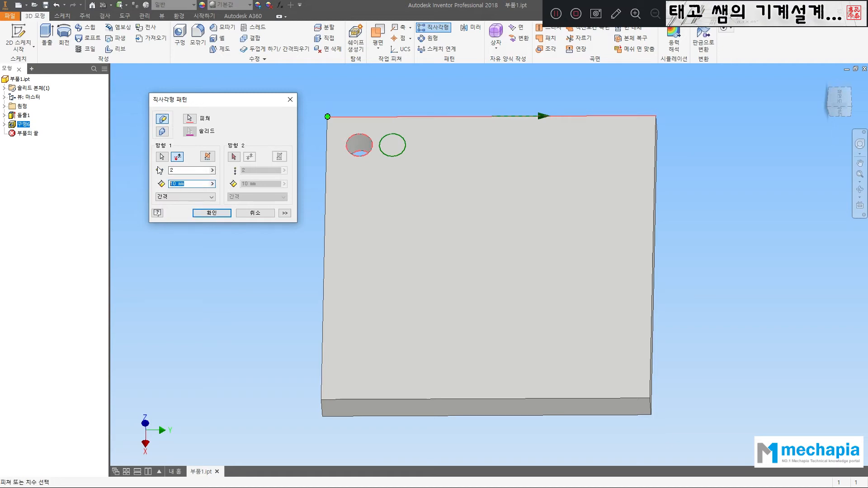
pyautogui.write('80')
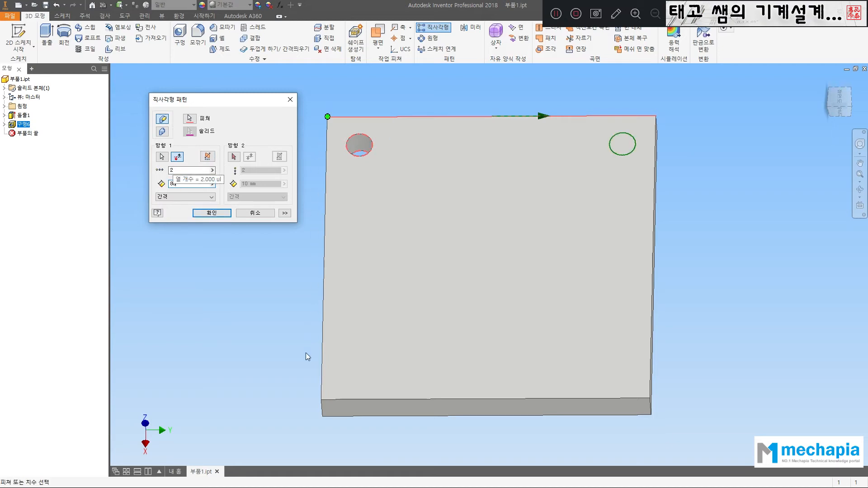
# - Add the plate's left edge as the second pattern direction with 2 instances spaced 80 mm and create the pattern
pyautogui.click(234, 156)
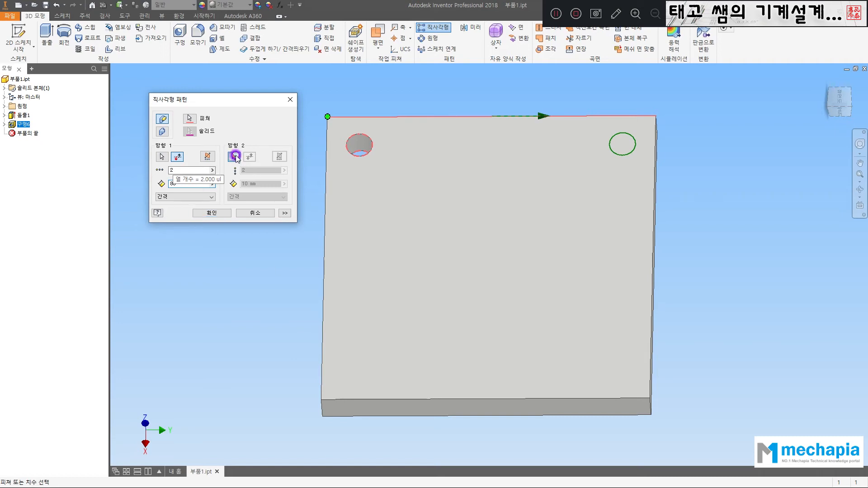
pyautogui.click(325, 261)
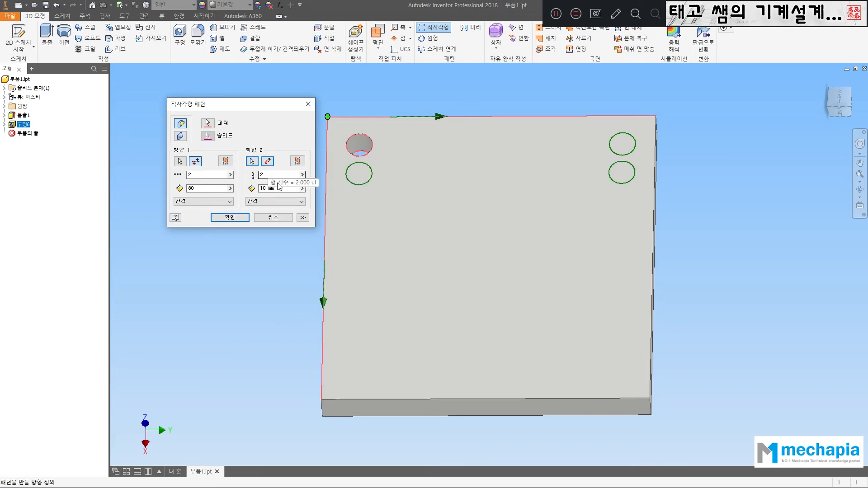
pyautogui.click(256, 192)
pyautogui.write('80')
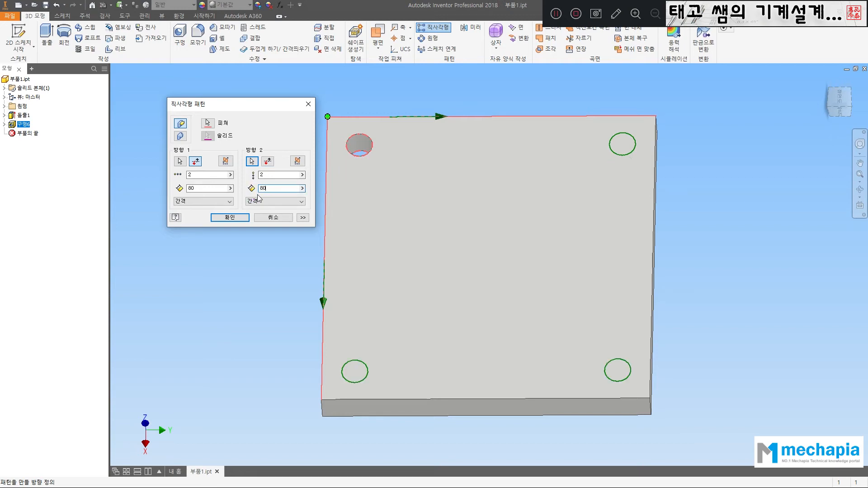
pyautogui.click(238, 218)
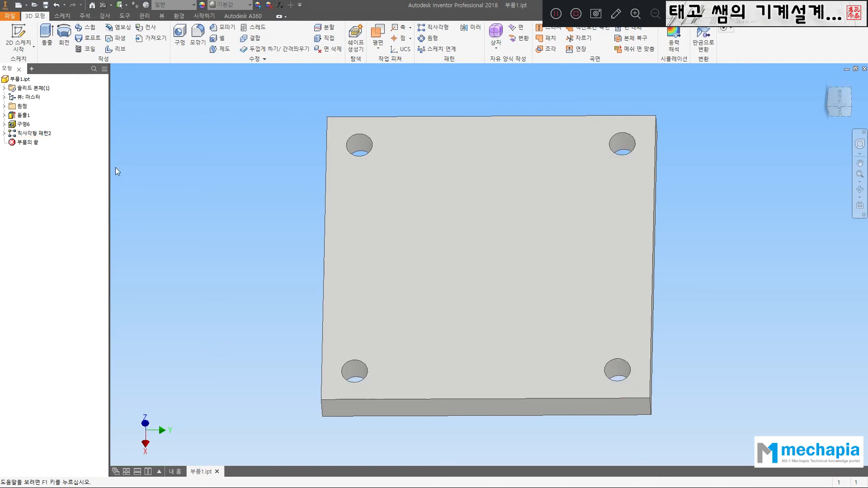
# - Edit the rectangular pattern and set the spacing in both directions to 75 mm
pyautogui.doubleClick(14, 134)
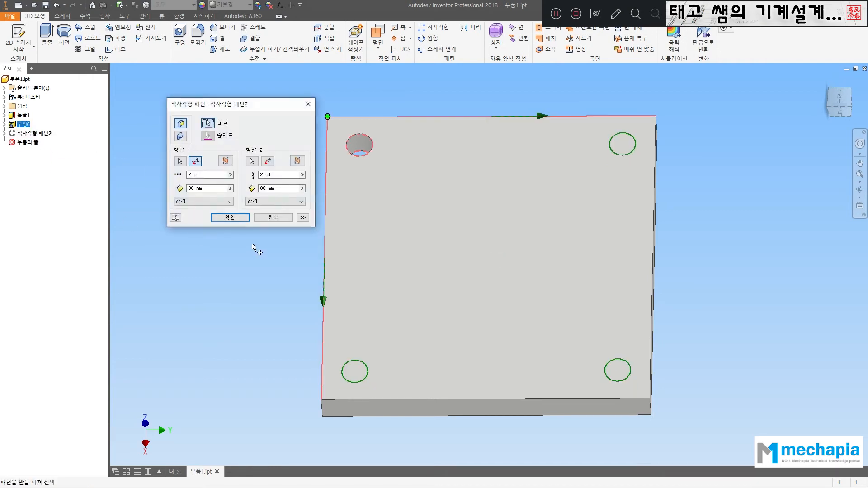
pyautogui.write('75')
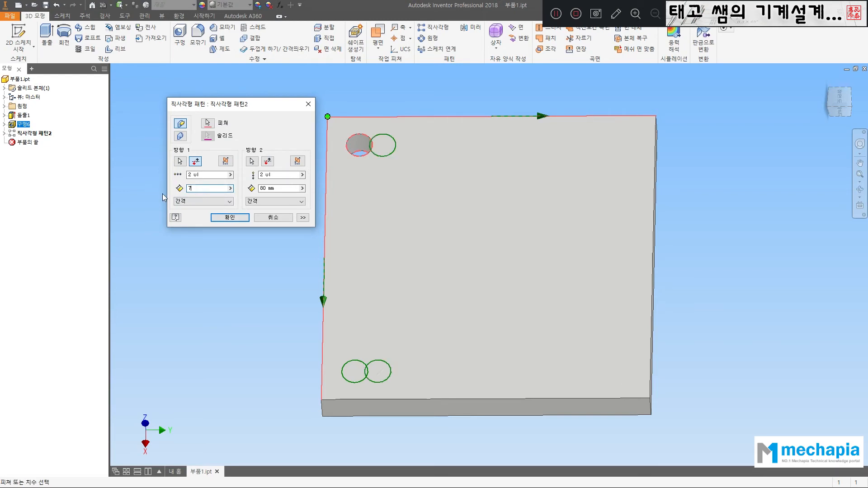
pyautogui.click(278, 188)
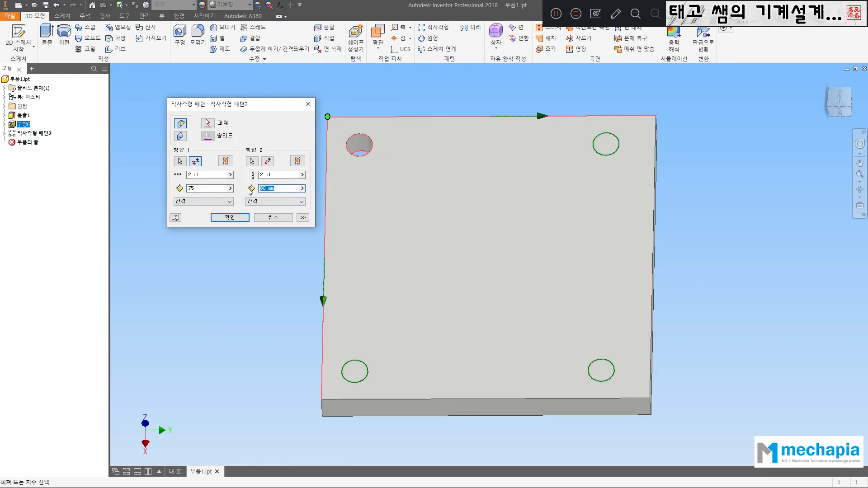
pyautogui.write('75')
pyautogui.click(229, 217)
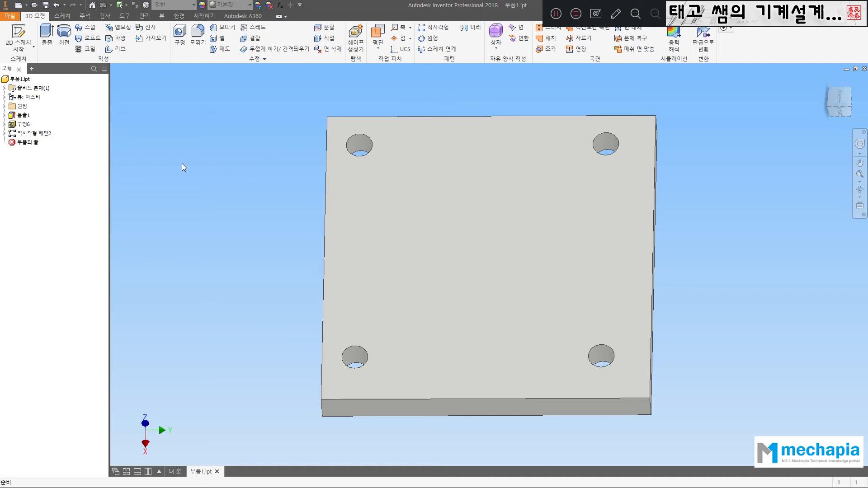
# - Reopen the rectangular pattern and set the instance count to 3 in both directions
pyautogui.doubleClick(12, 136)
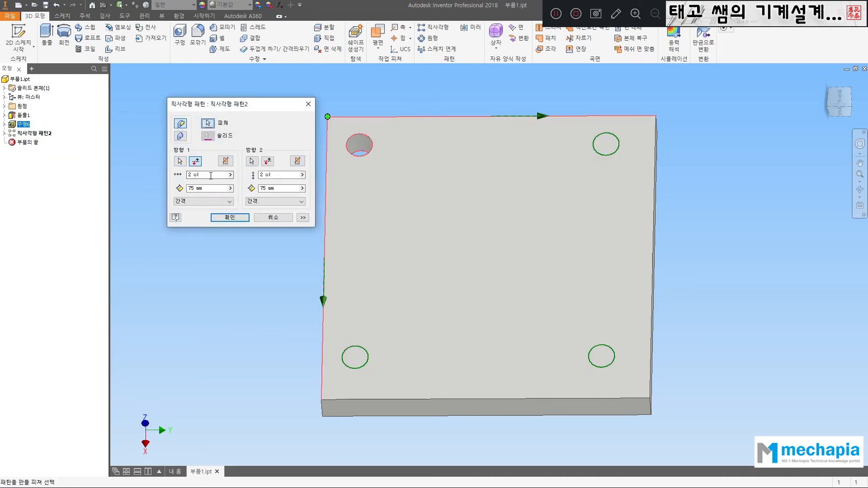
pyautogui.write('3')
pyautogui.press('Tab')
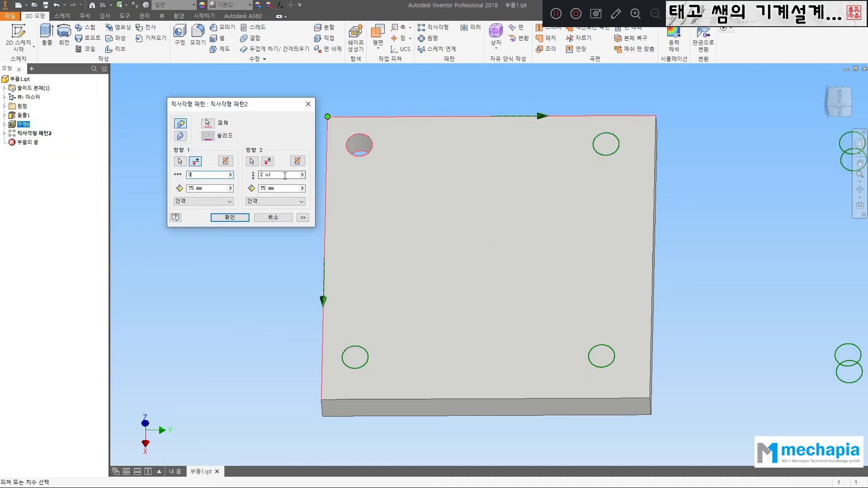
pyautogui.write('3')
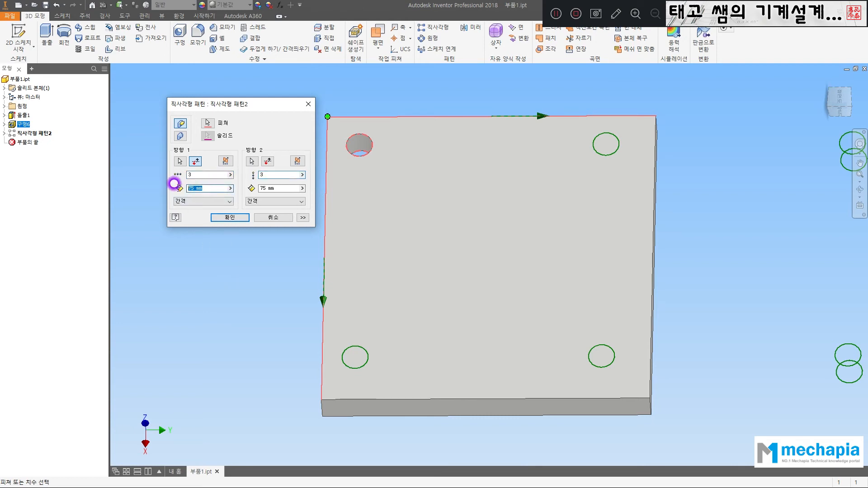
# - Set the pattern spacing along the plate's upper edge to 40 mm, after trying 30 and 35 mm, and apply the edit
pyautogui.click(196, 189)
pyautogui.write('30')
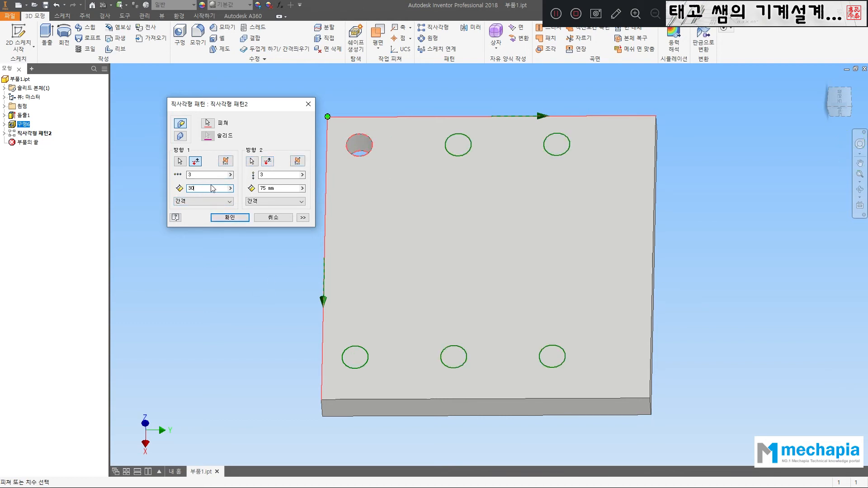
pyautogui.moveTo(213, 188); pyautogui.dragTo(164, 181)
pyautogui.write('35')
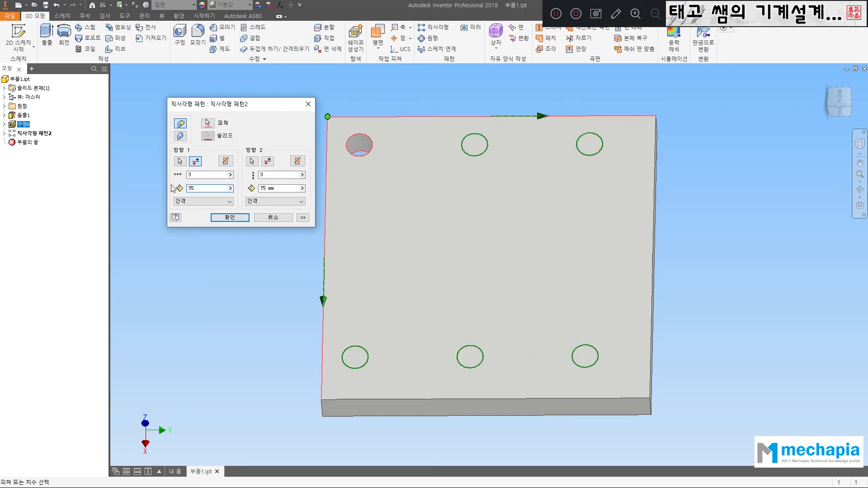
pyautogui.write('40')
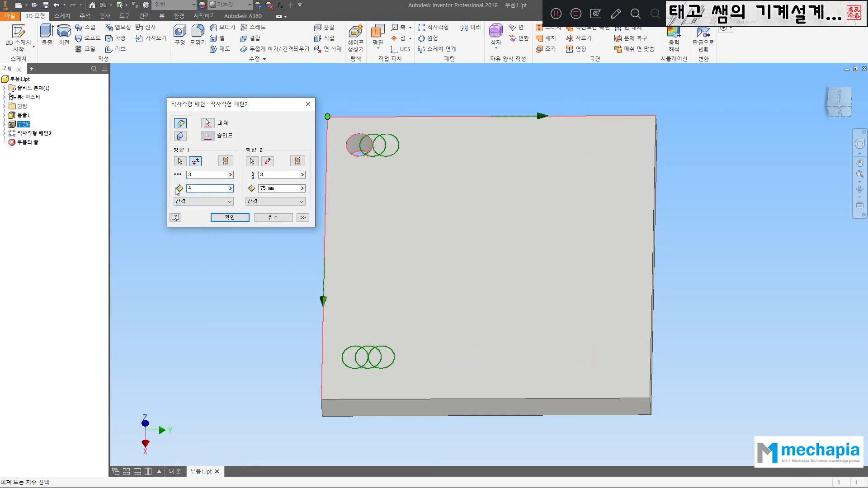
pyautogui.click(229, 217)
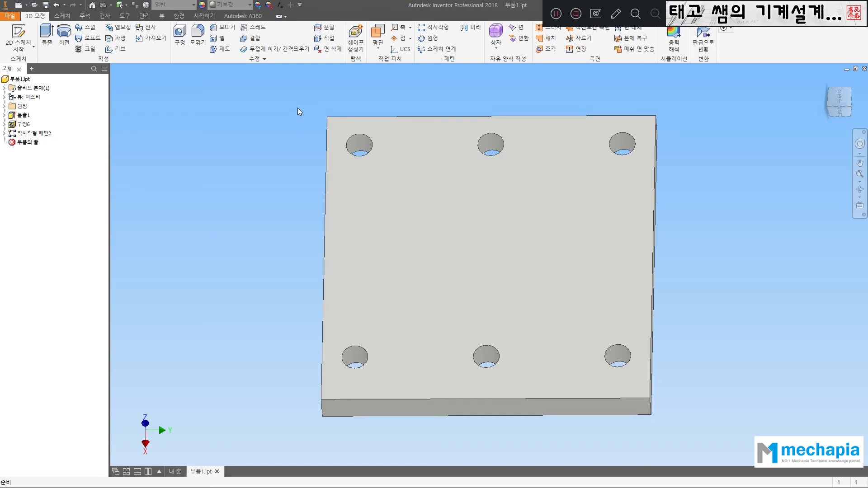
# - Try an 8 mm through-all hole with linear placement, 10 mm from the plate's left edge, and undo it
pyautogui.press('h')
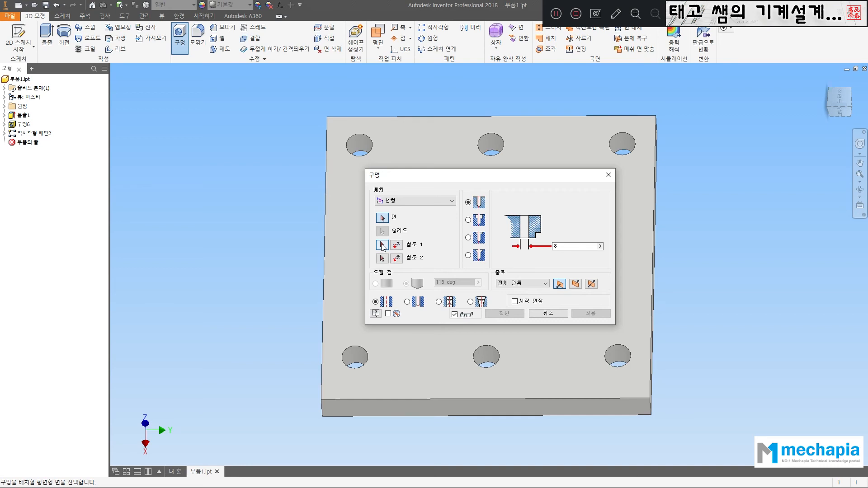
pyautogui.click(349, 240)
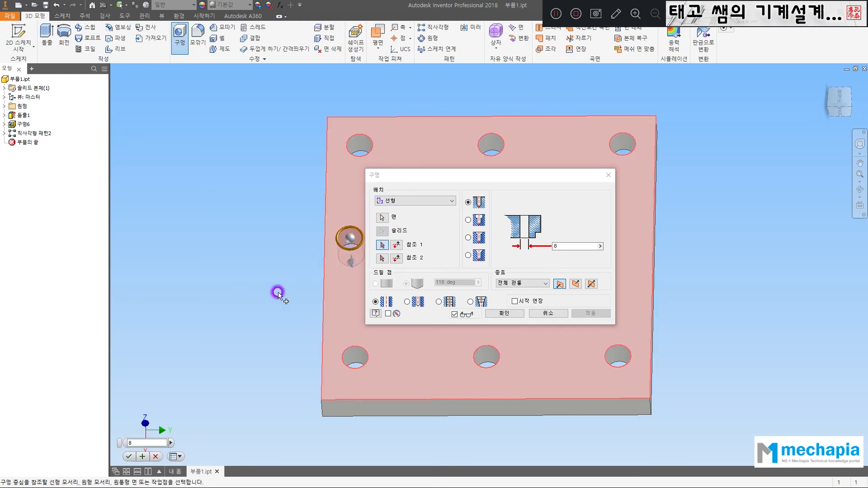
pyautogui.click(382, 244)
pyautogui.click(324, 247)
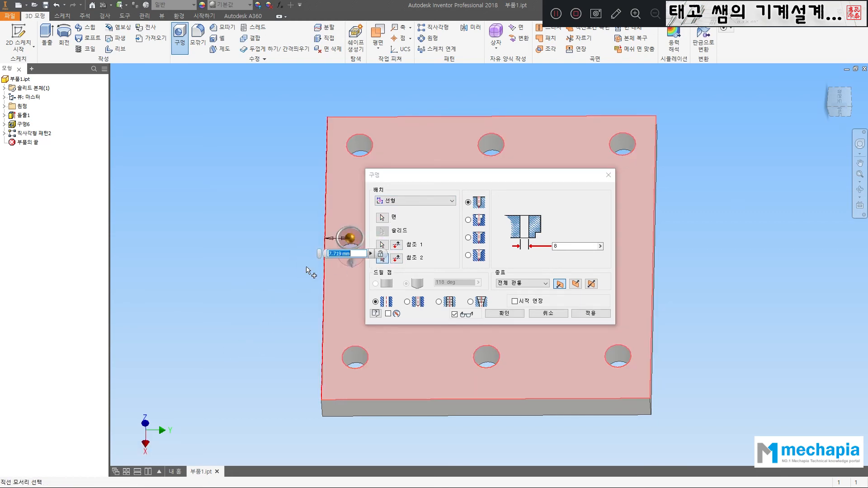
pyautogui.scroll(3, 323, 269)
pyautogui.moveTo(434, 179); pyautogui.dragTo(511, 179)
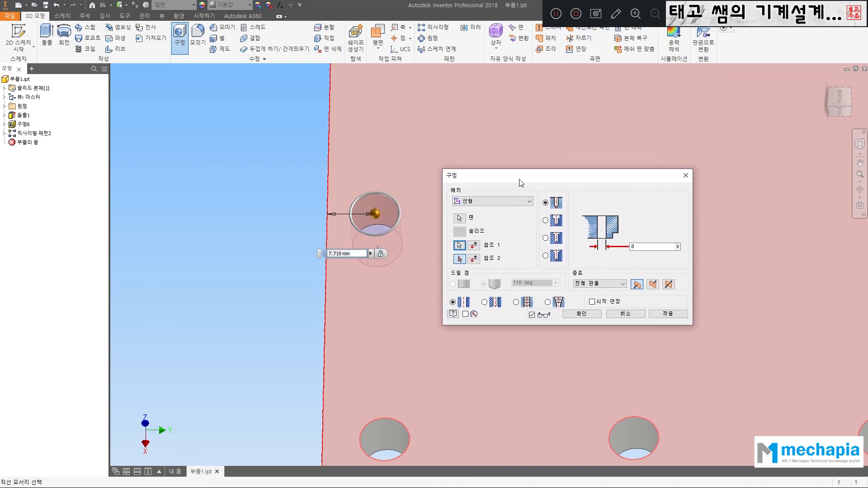
pyautogui.moveTo(355, 254); pyautogui.dragTo(326, 254)
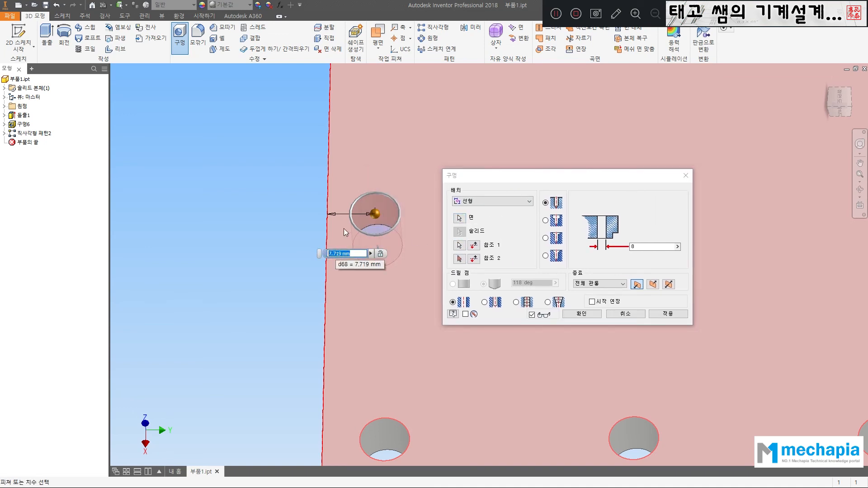
pyautogui.write('10')
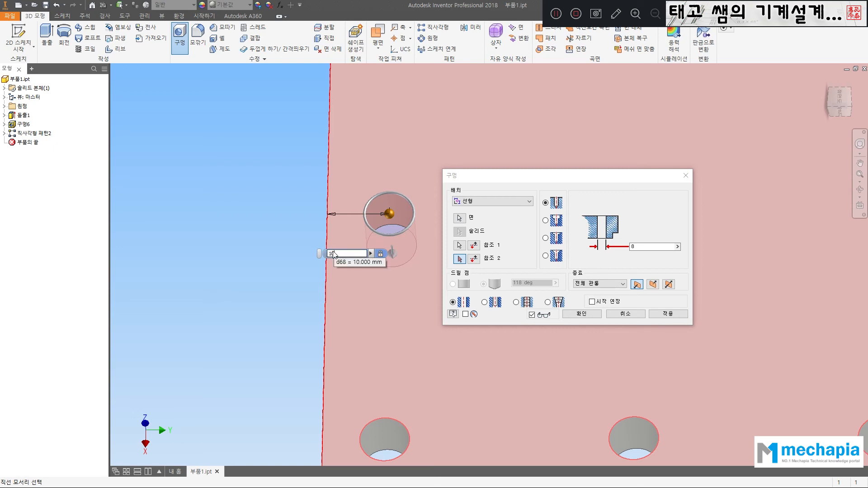
pyautogui.press('Return')
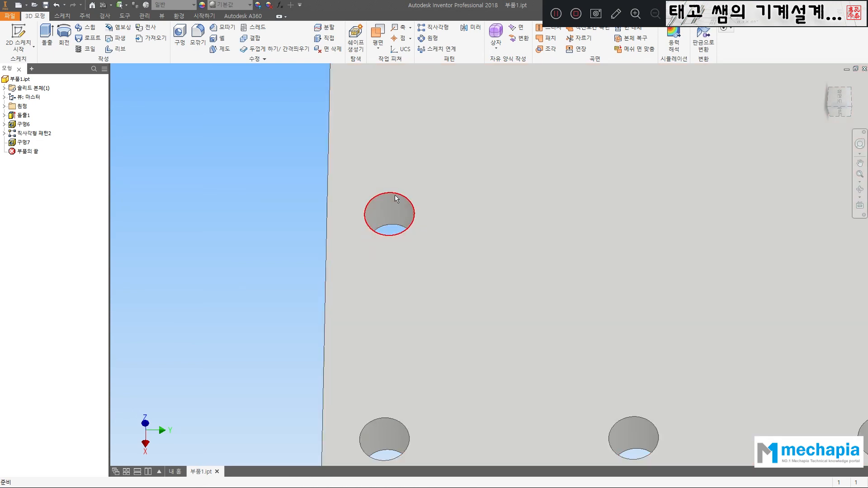
pyautogui.hotkey('ctrl', 'z')
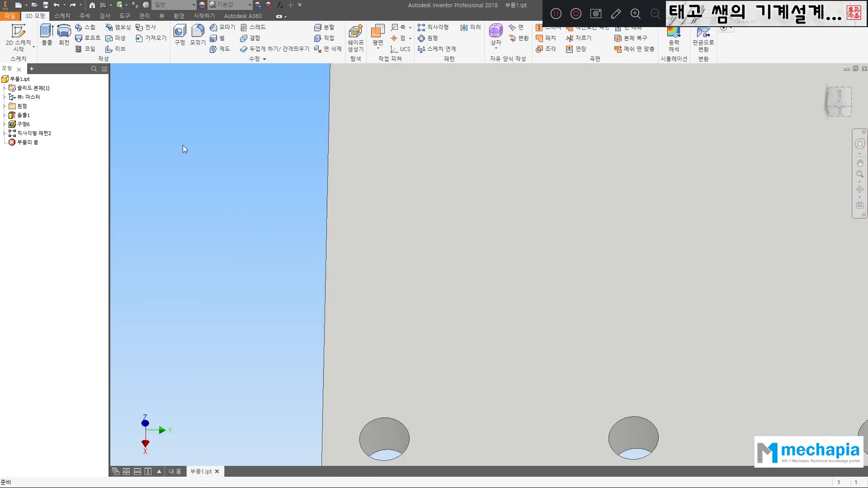
# - Create an 8 mm through-all hole with linear placement on the plate's top face, 10 mm from the left edge and 60 mm from the lower edge
pyautogui.click(180, 34)
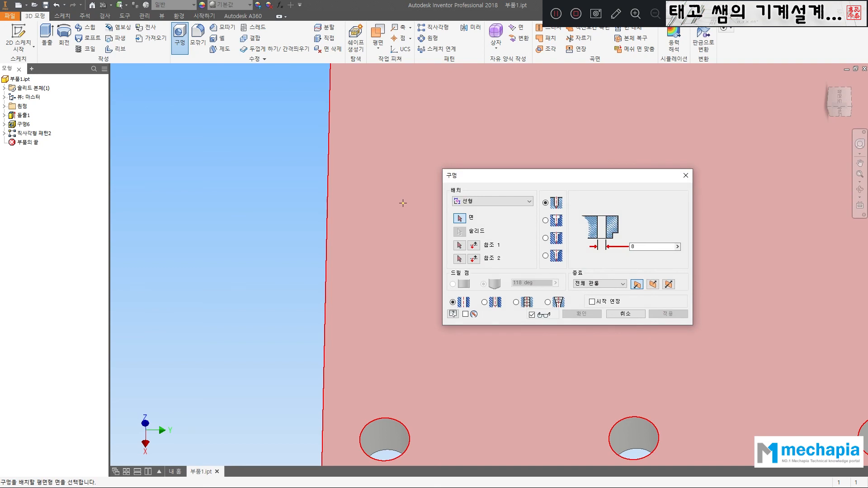
pyautogui.click(403, 203)
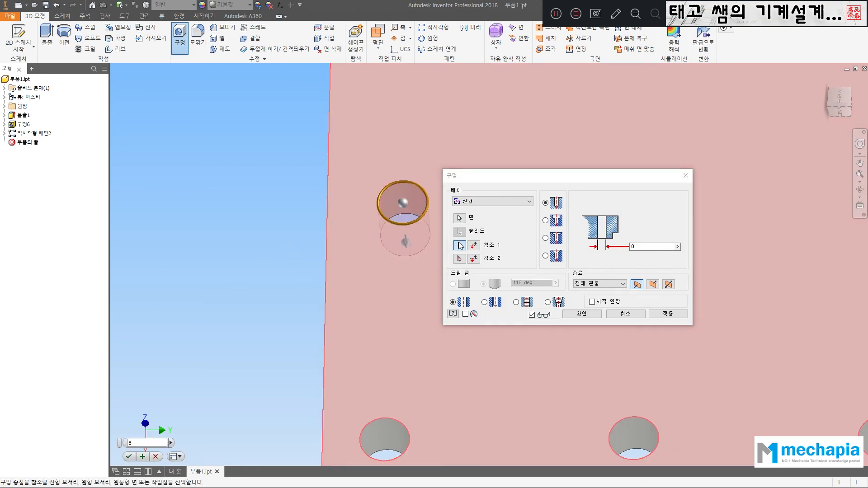
pyautogui.click(327, 198)
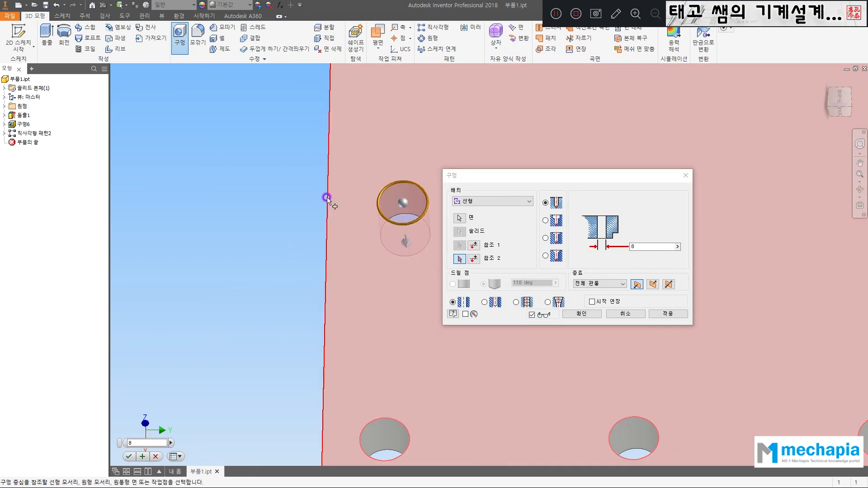
pyautogui.write('1')
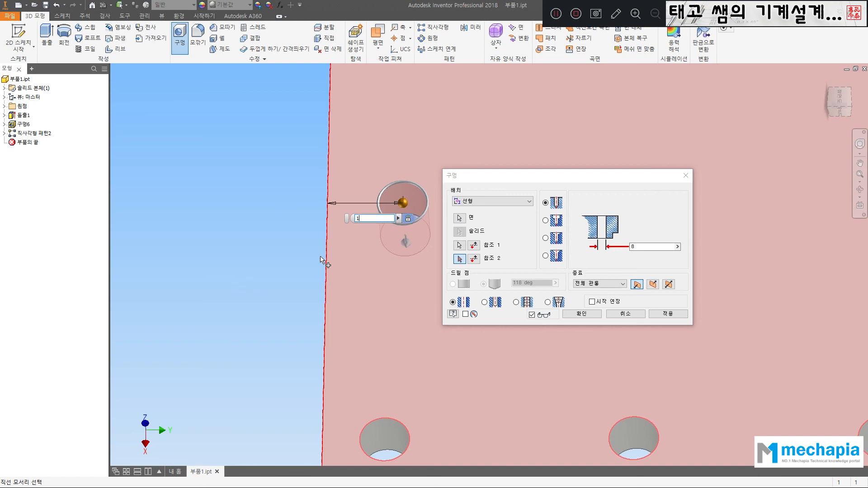
pyautogui.write('0')
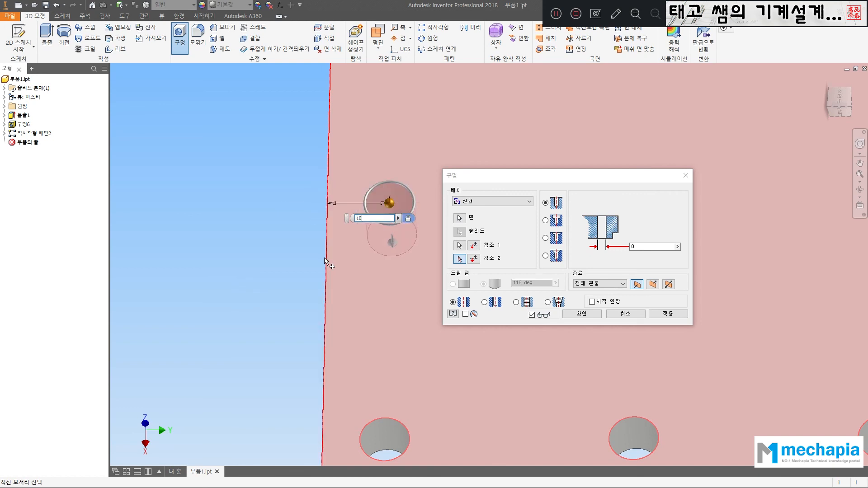
pyautogui.scroll(-3, 325, 224)
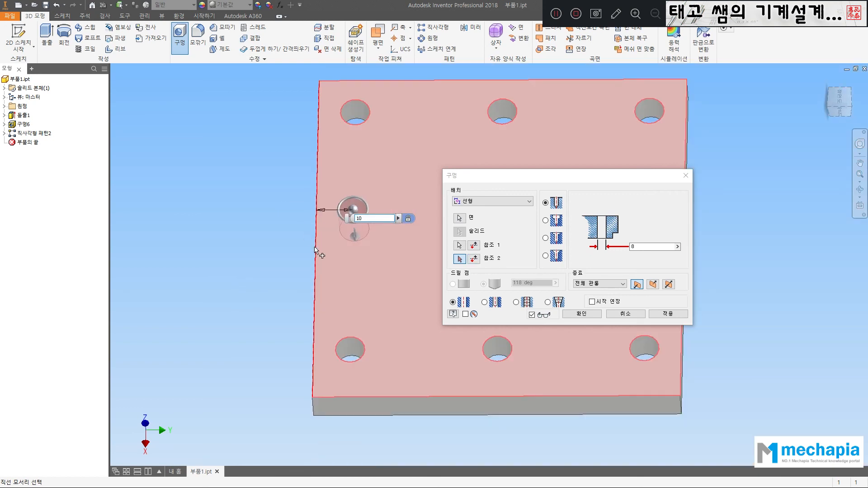
pyautogui.click(362, 397)
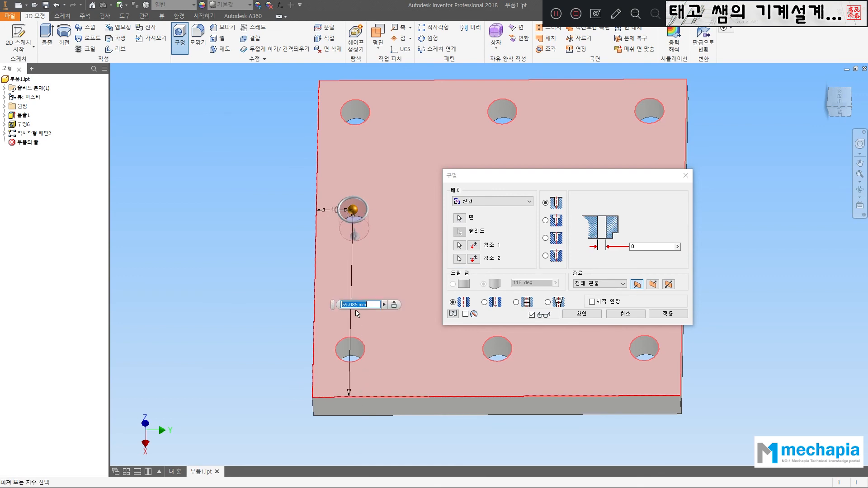
pyautogui.write('60')
pyautogui.press('Return')
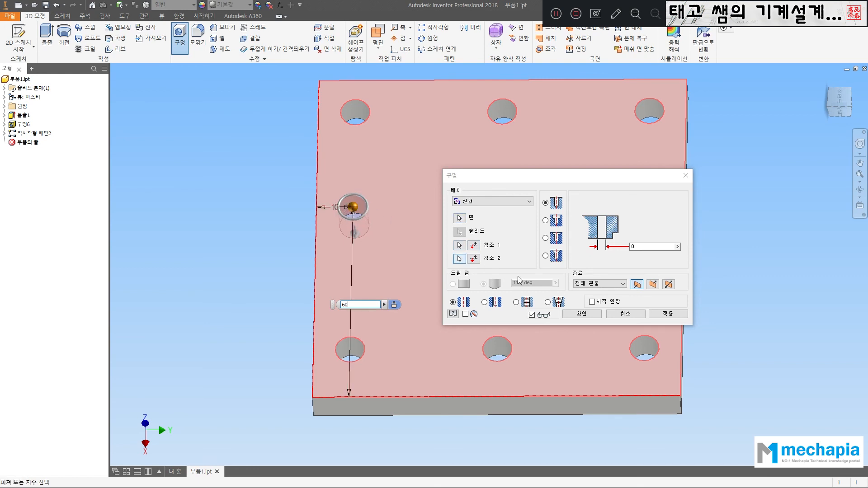
pyautogui.click(581, 314)
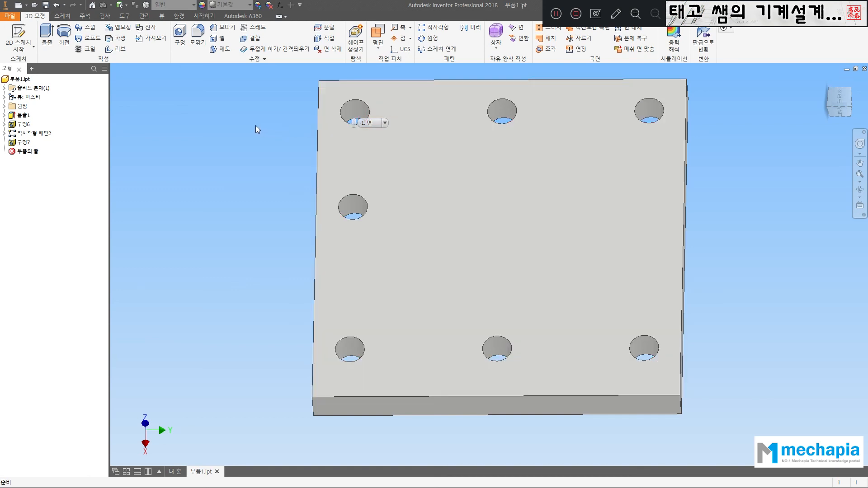
# - Start another Hole feature with linear placement for the plate
pyautogui.click(180, 36)
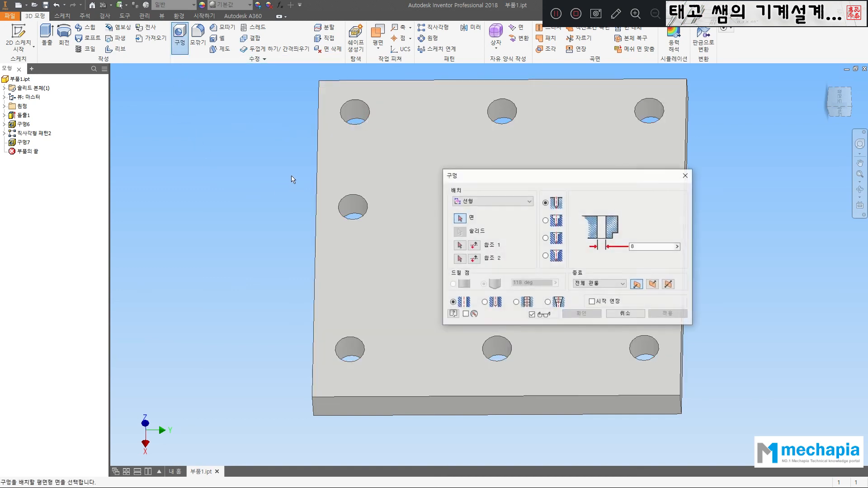